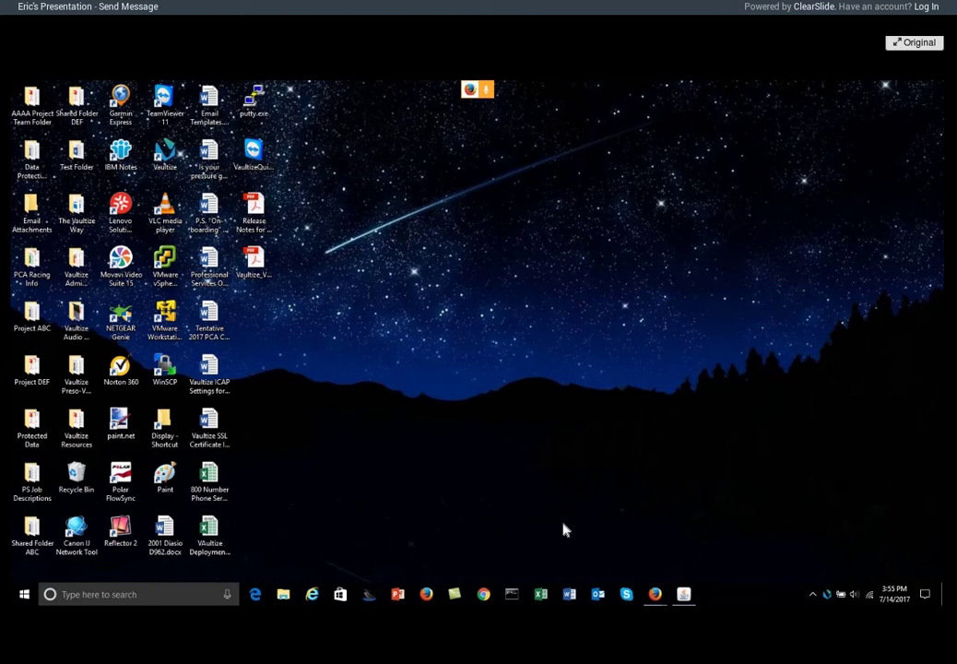
click(35, 435)
double_click(36, 434)
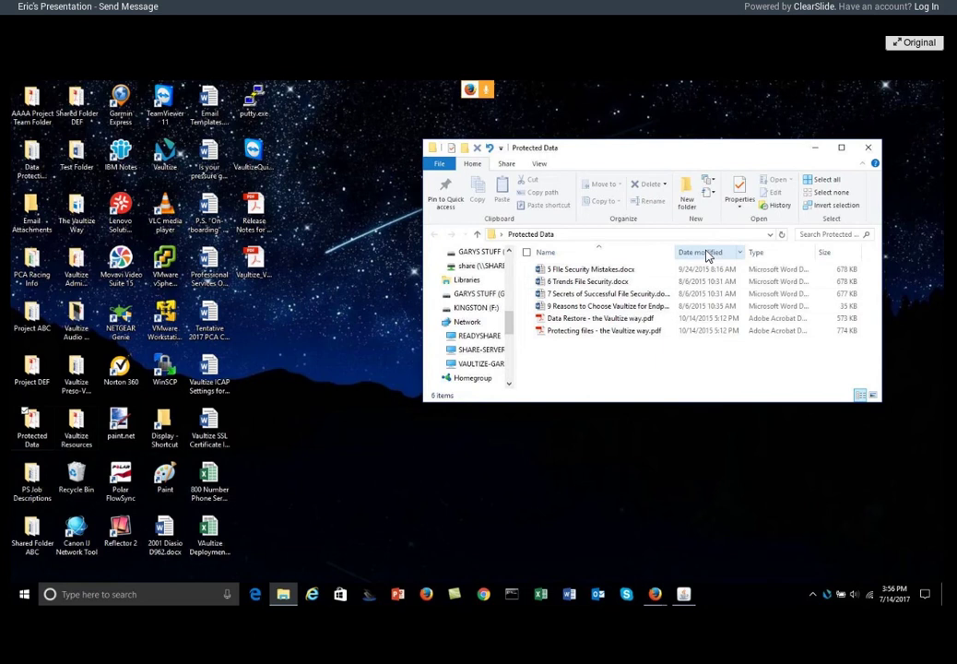
click(870, 151)
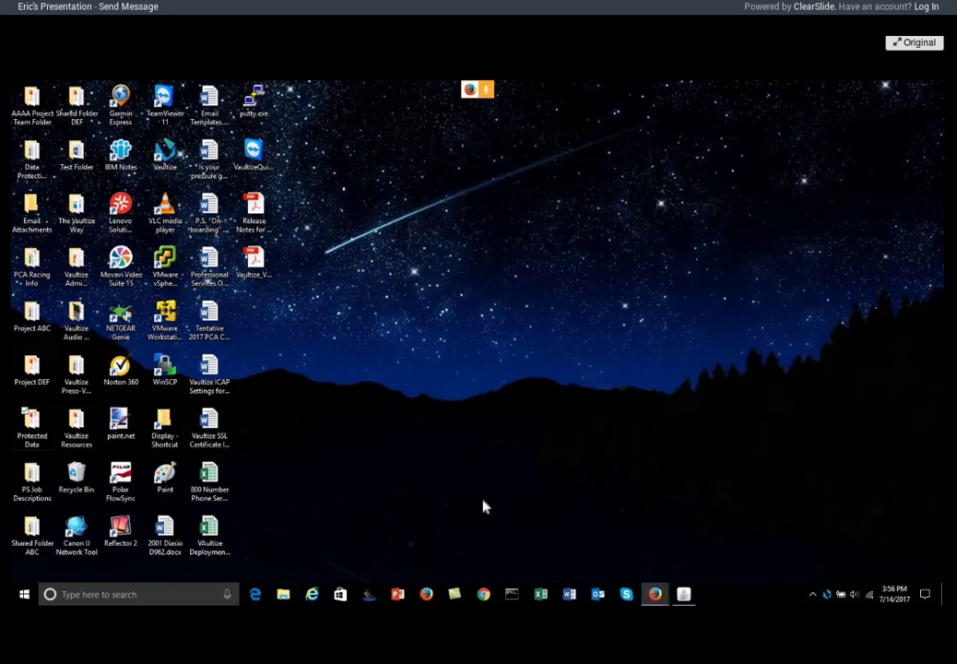
Add the desktop Protected Data folder to the vault with the context menu's Add to Vault.
right_click(34, 427)
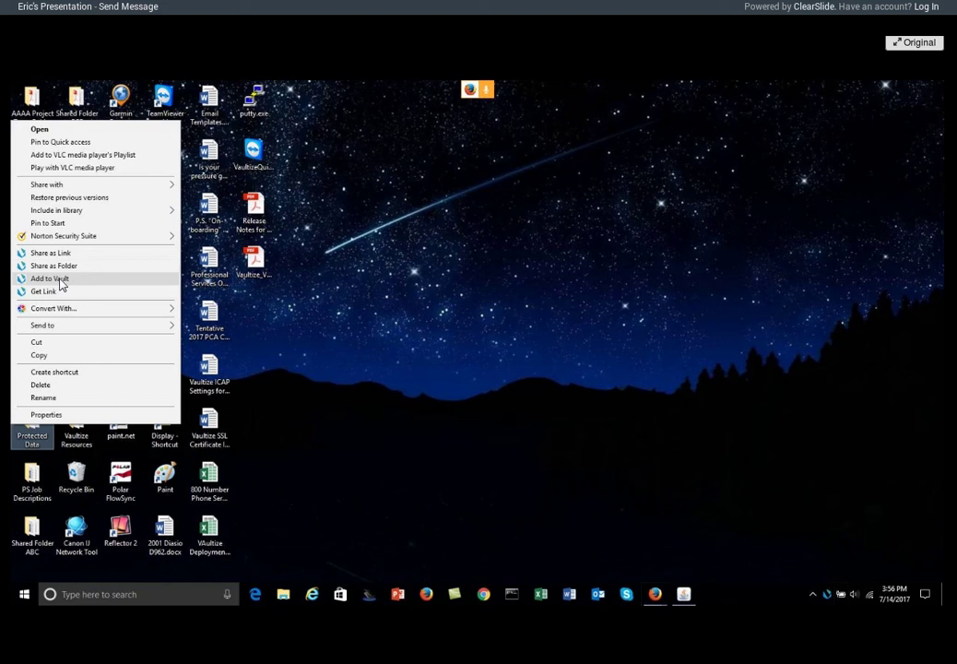
click(62, 280)
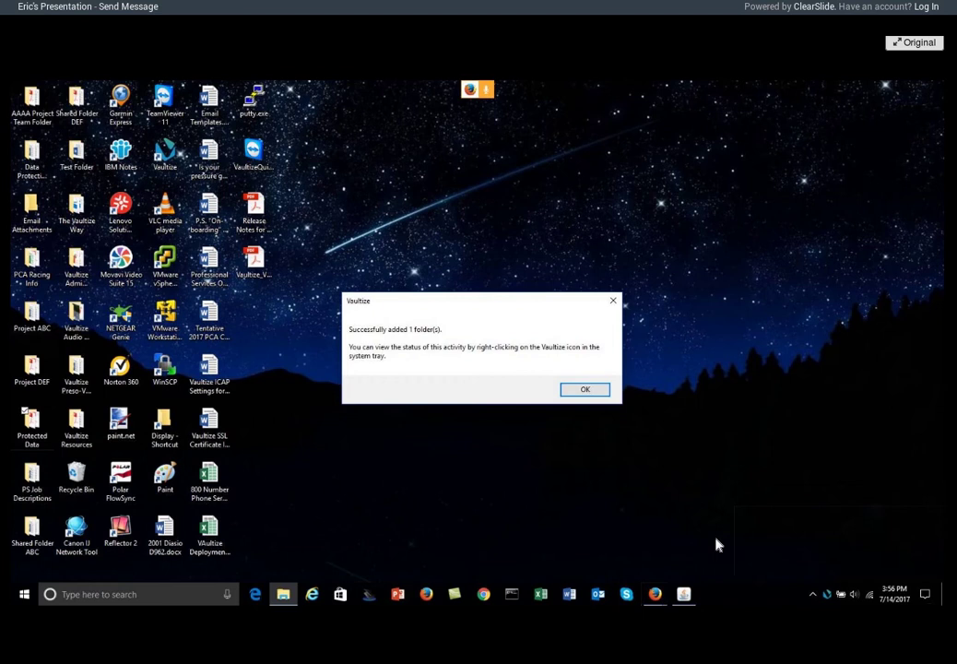
Dismiss the confirmation and open Protected Data in My Vault to see its six uploaded files.
click(596, 395)
right_click(827, 593)
click(850, 511)
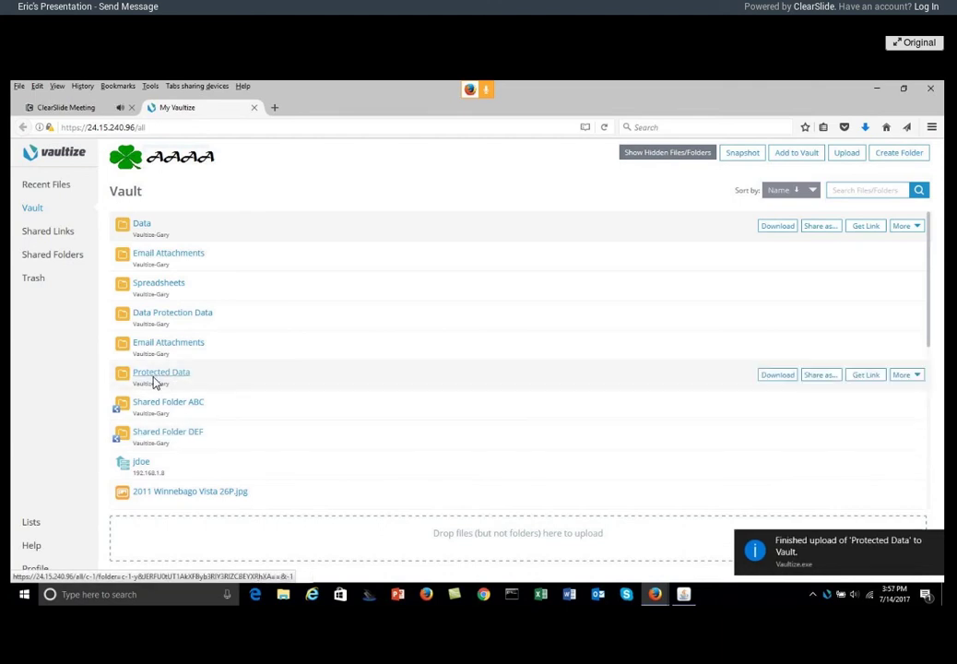
mouse_move(161, 376)
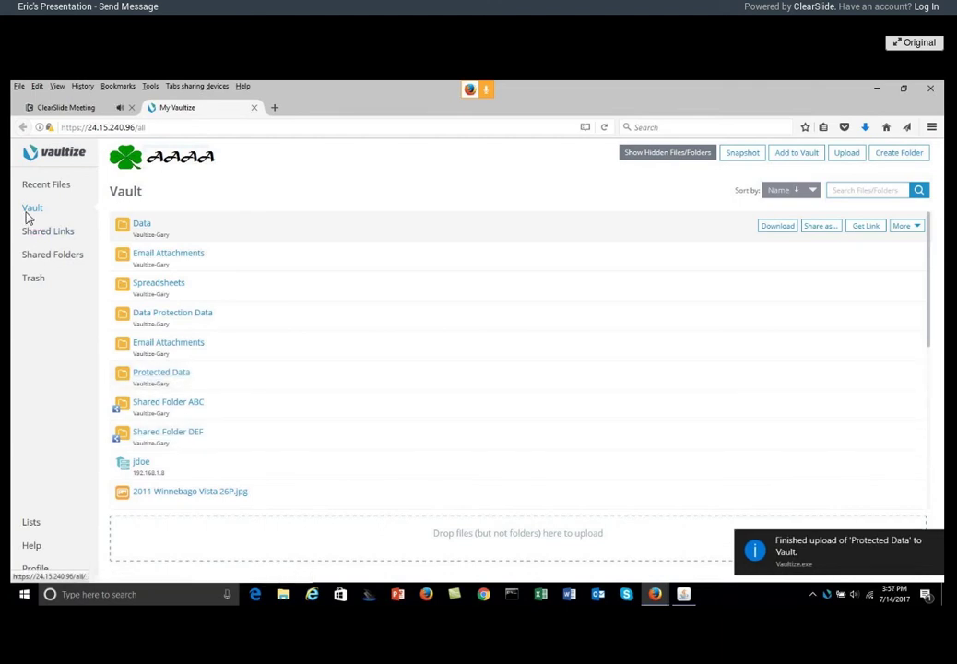
click(158, 377)
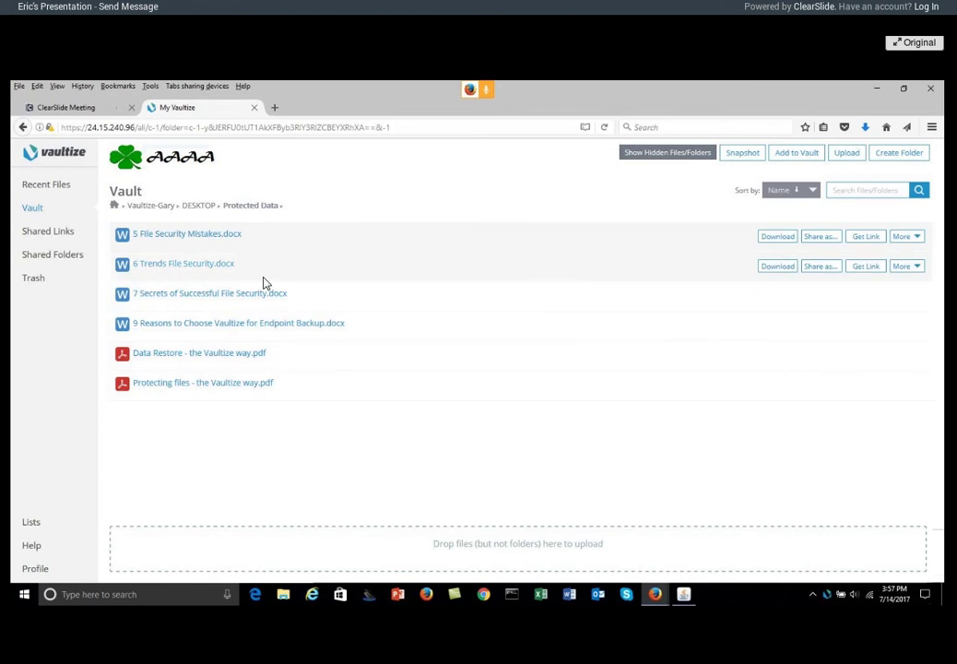
Empty the desktop Protected Data folder of its six files, then close its window.
click(878, 90)
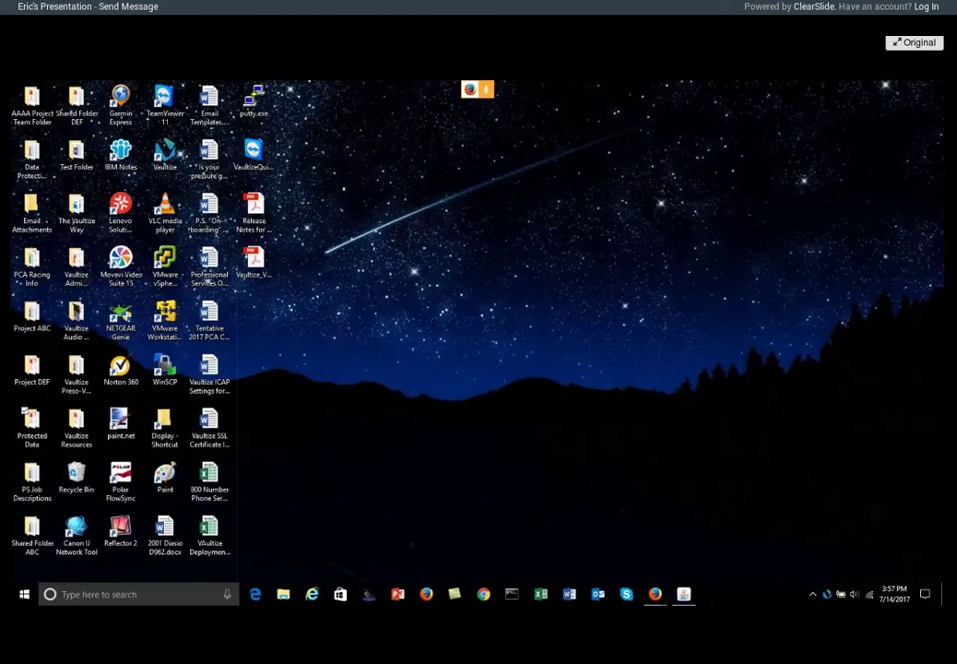
click(35, 435)
double_click(35, 435)
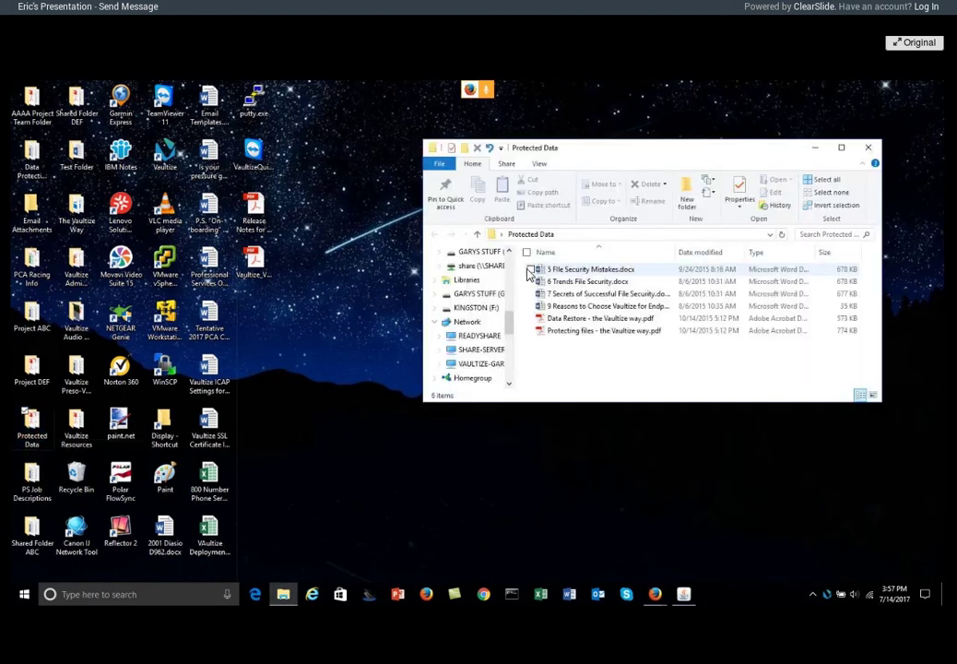
click(526, 253)
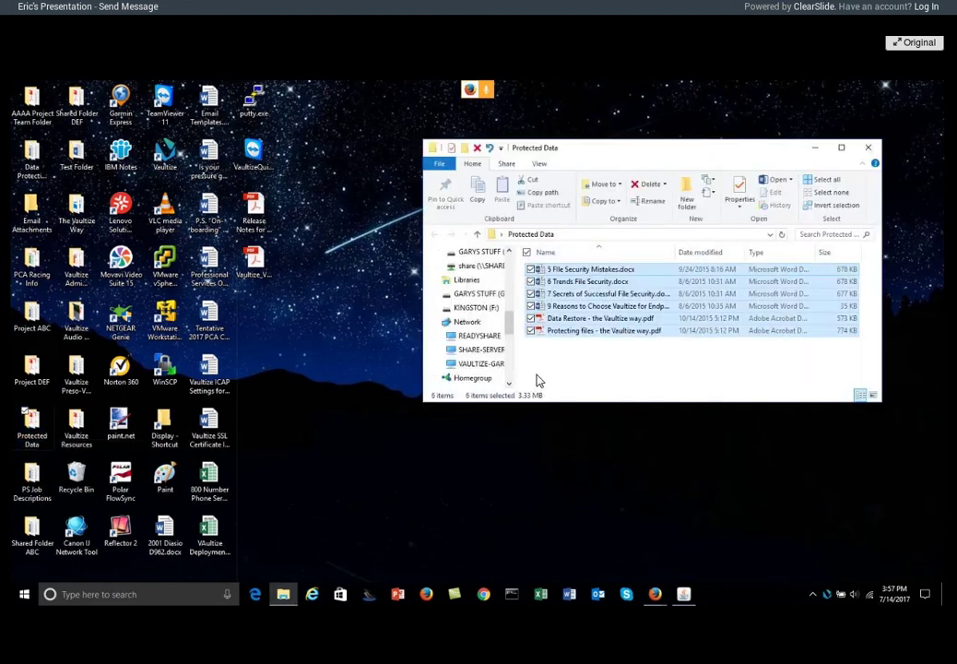
click(651, 187)
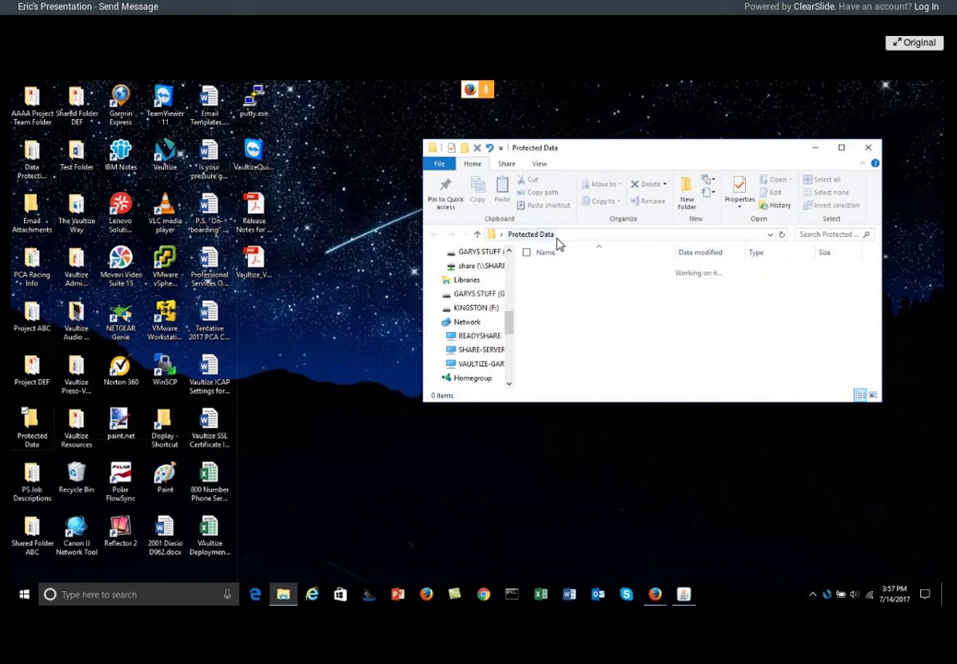
click(867, 149)
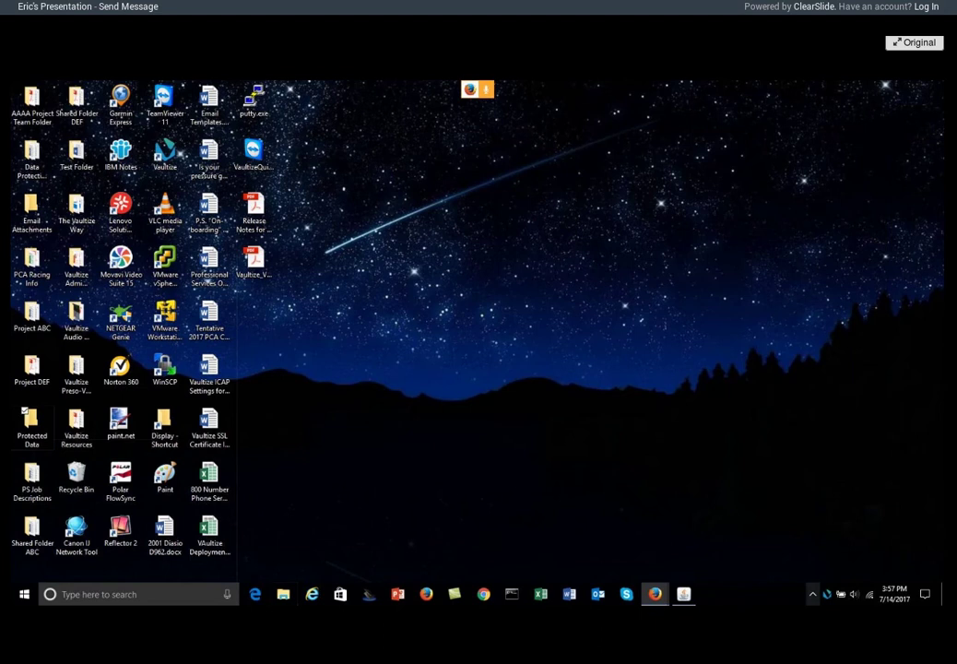
mouse_move(655, 593)
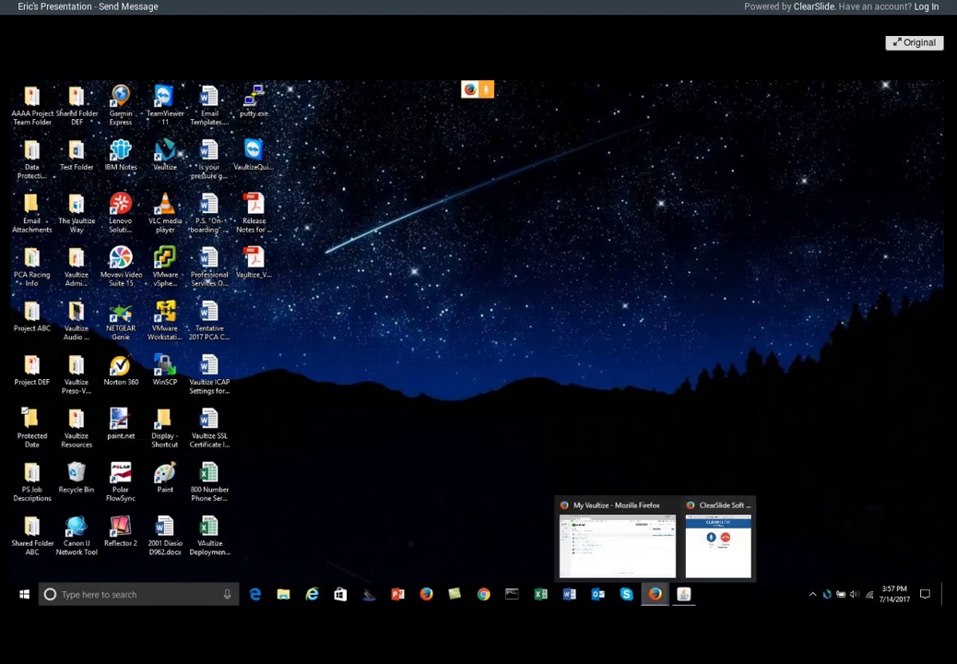
Verify the six deleted Protected Data files sit in the vault Trash, then go back to Vault.
click(629, 560)
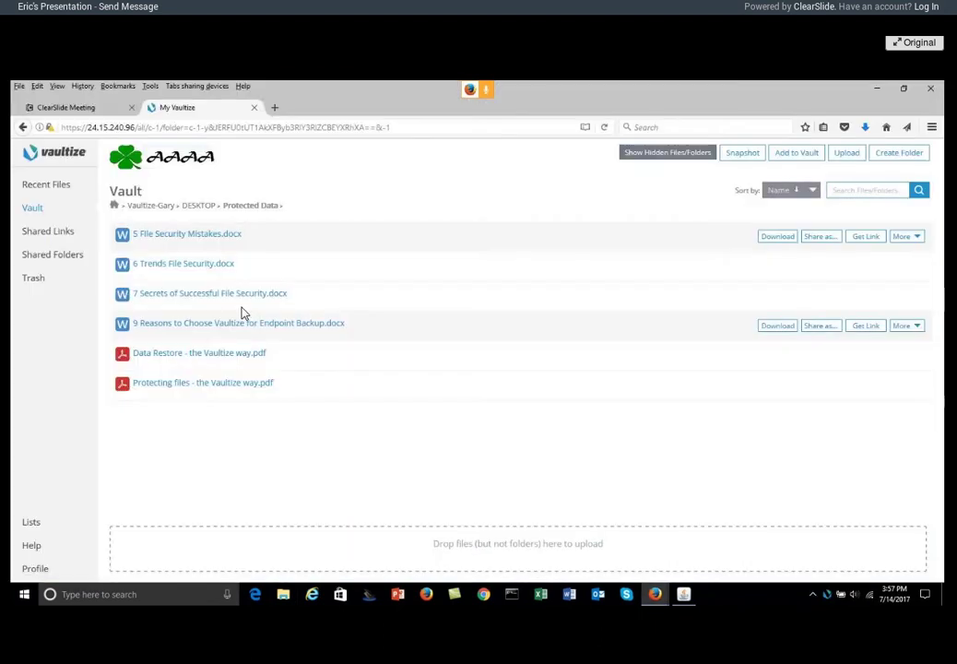
click(33, 209)
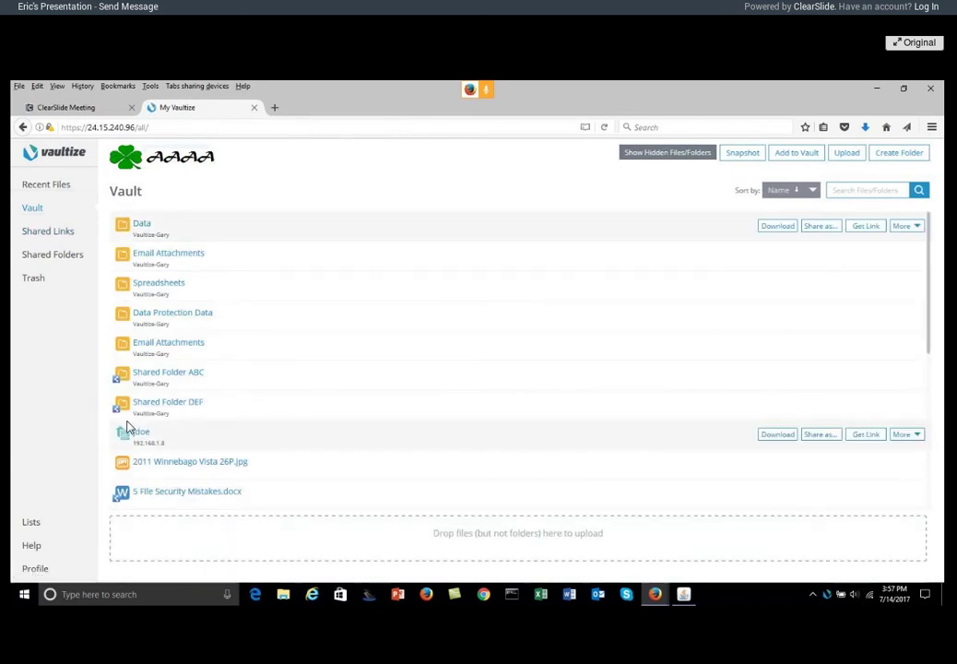
mouse_move(168, 377)
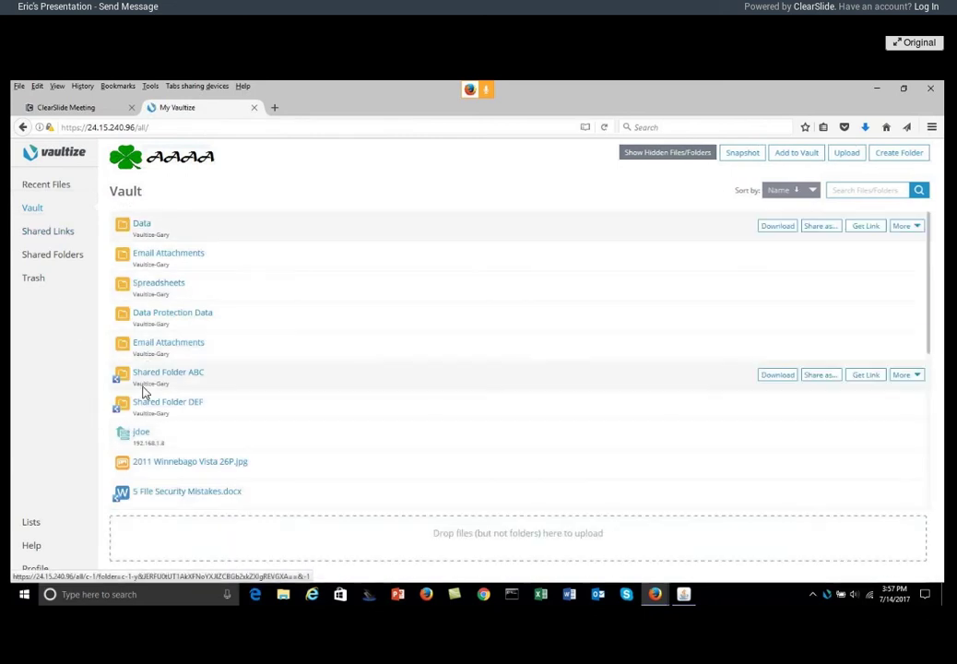
click(33, 281)
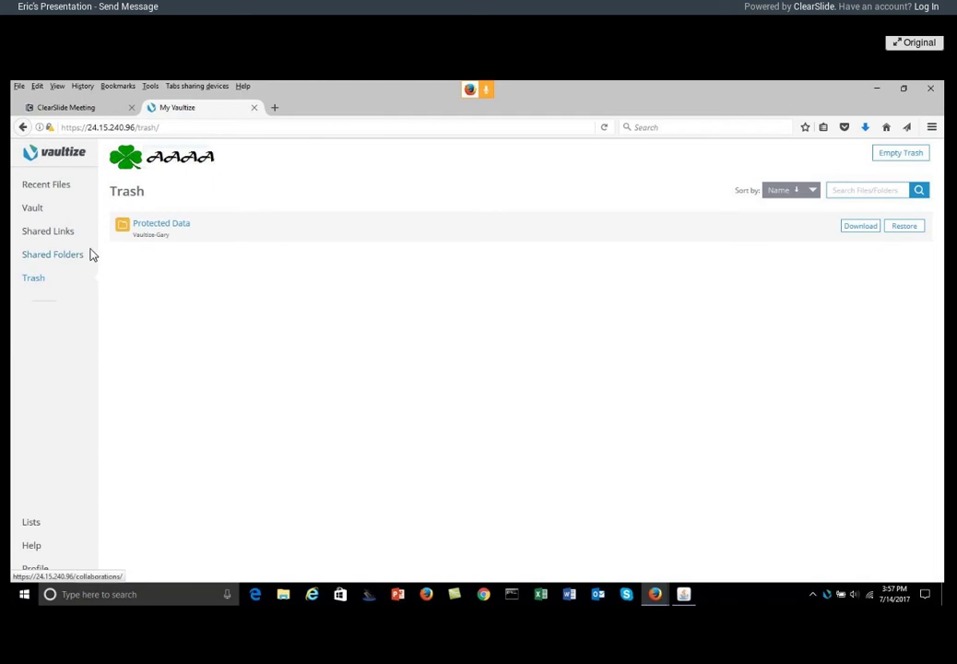
click(154, 231)
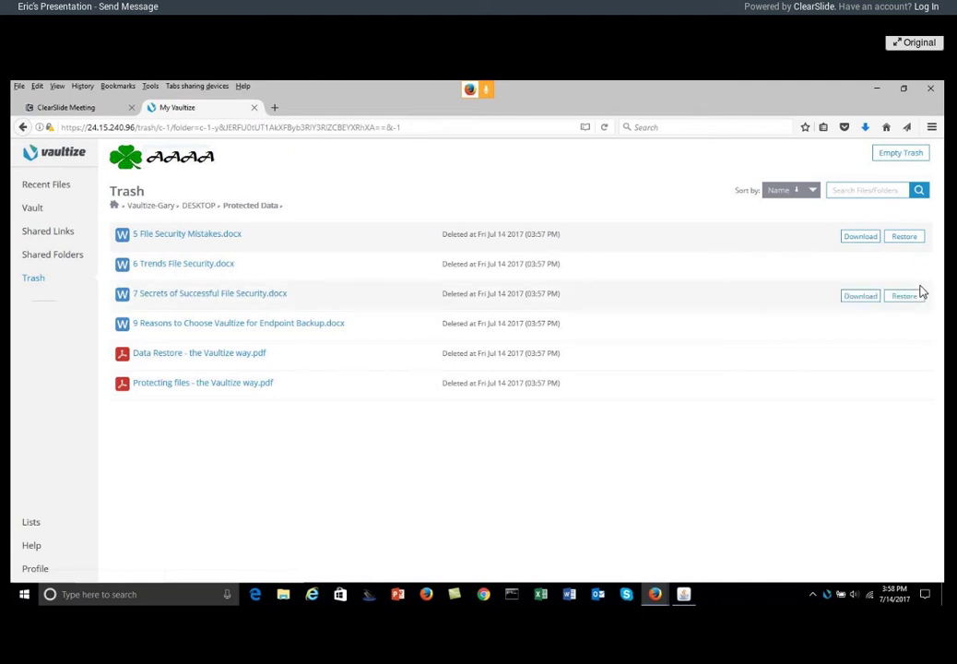
click(114, 206)
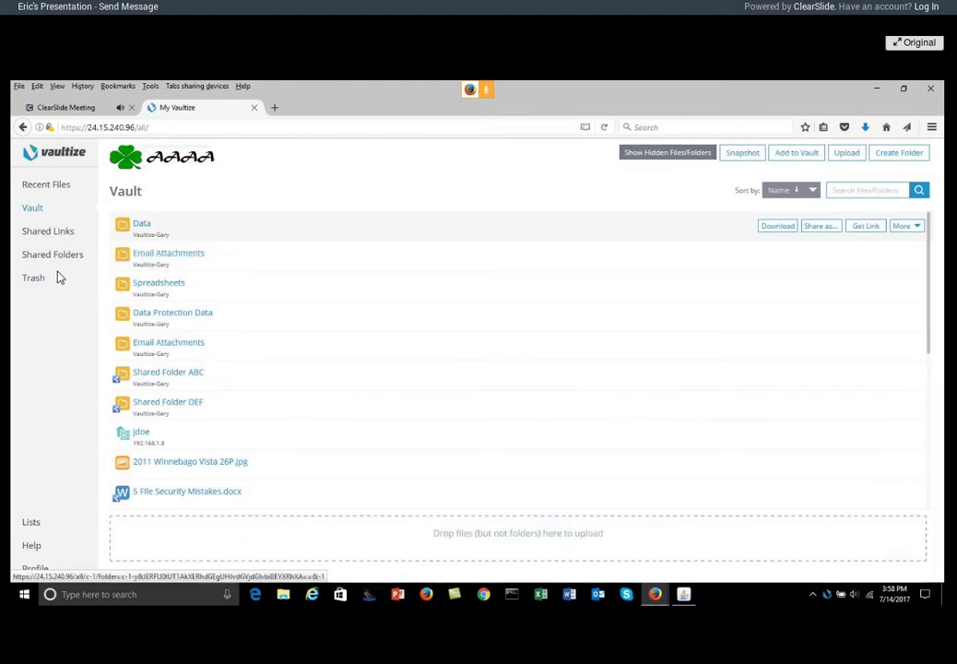
Restore the Protected Data folder from the vault Trash.
click(37, 282)
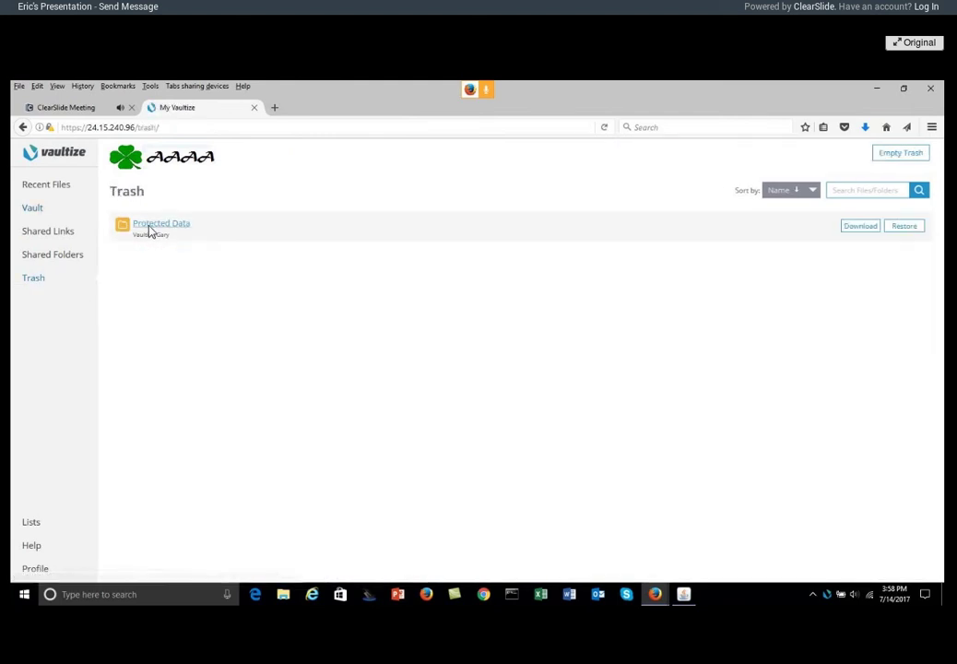
click(904, 227)
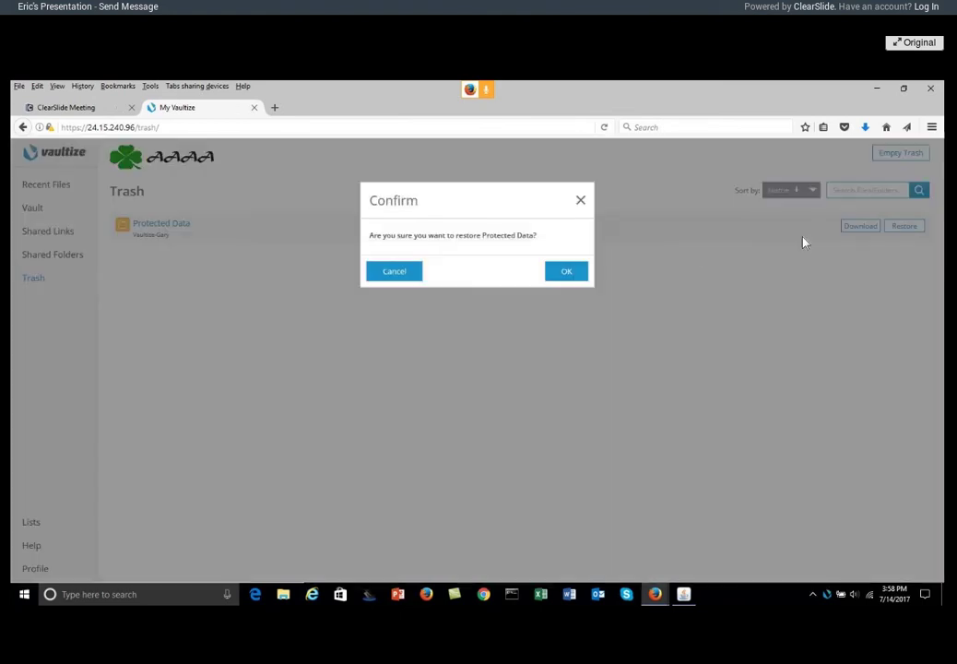
click(562, 272)
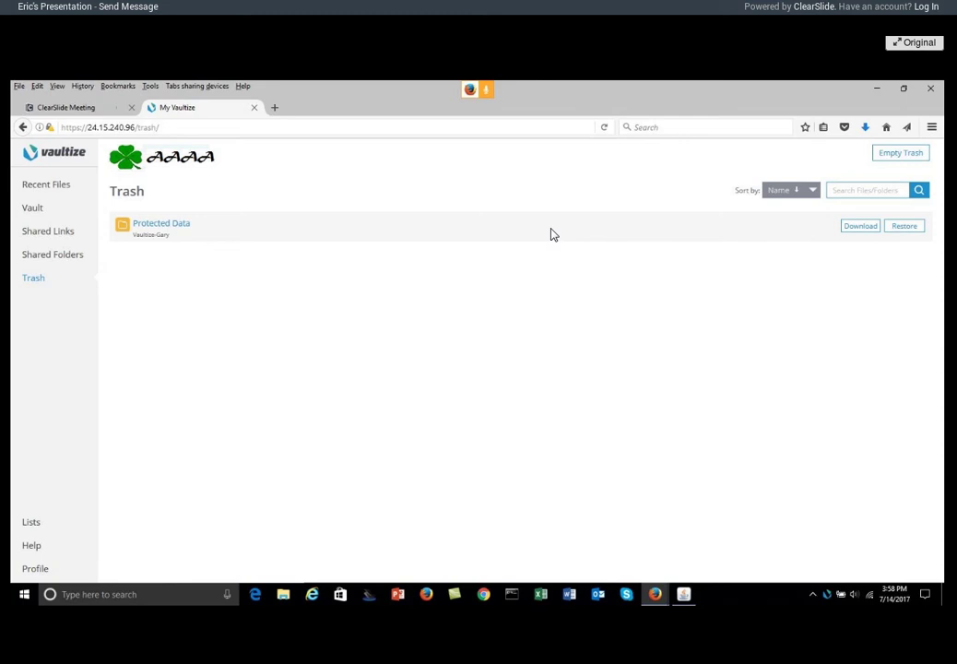
Confirm Protected Data's six documents are back in the vault, then minimize Firefox.
click(32, 211)
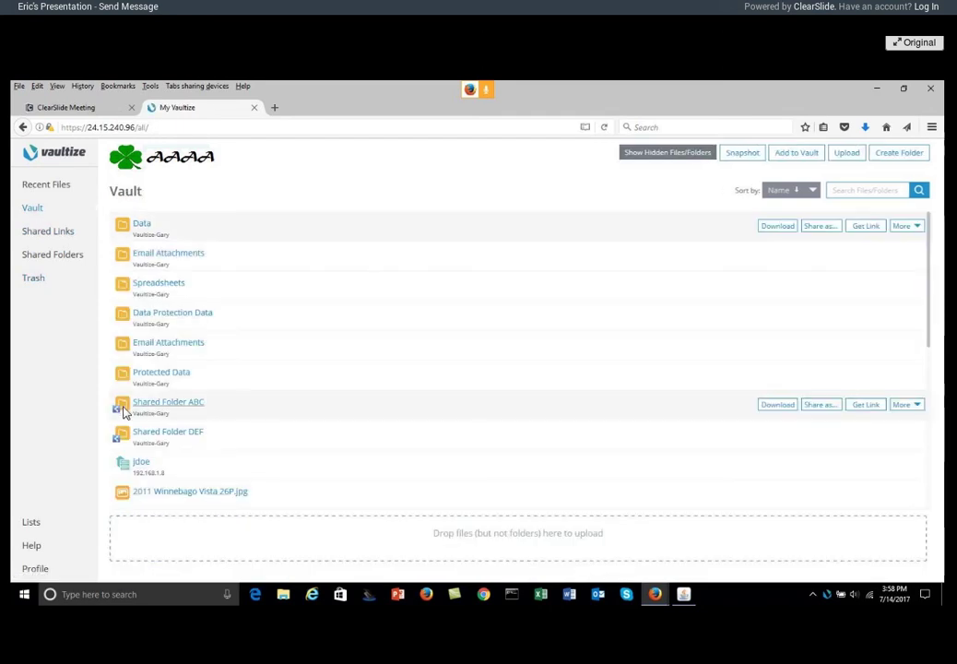
click(161, 373)
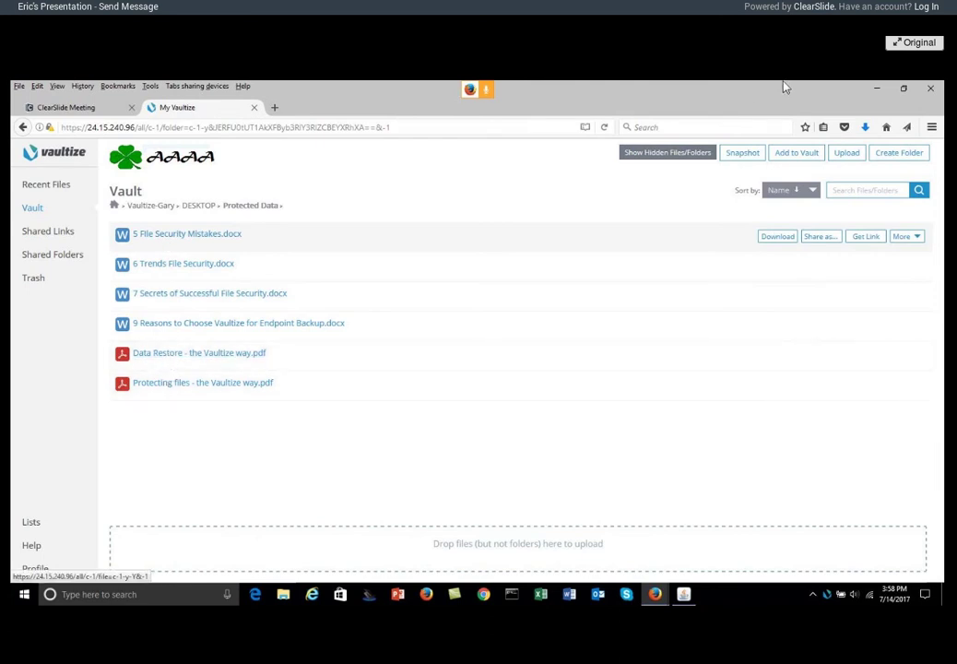
click(877, 89)
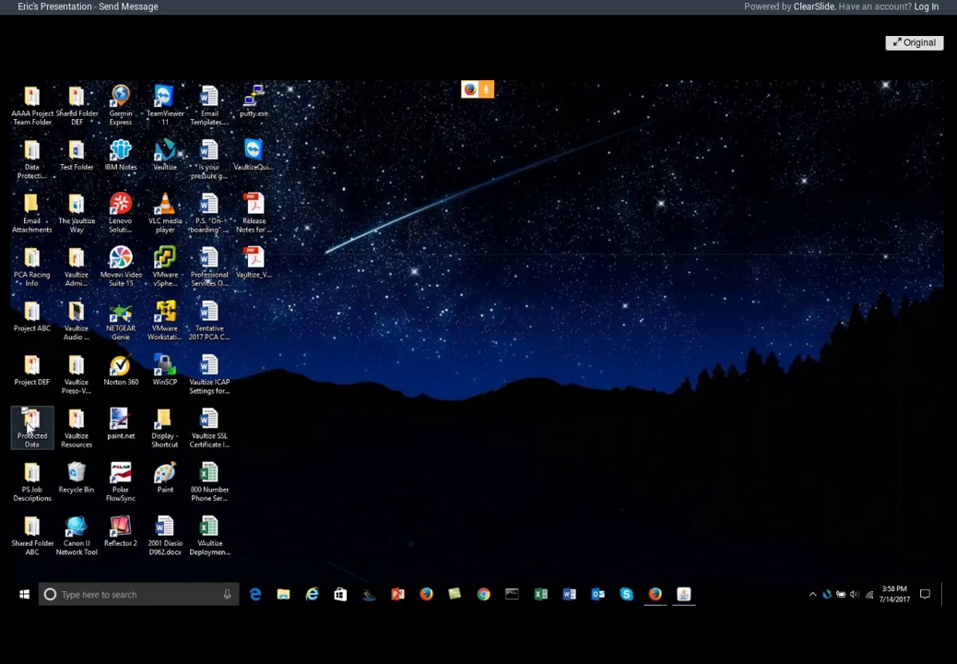
Read through 5 File Security Mistakes.docx from the restored Protected Data folder in Word, then close Word.
double_click(28, 426)
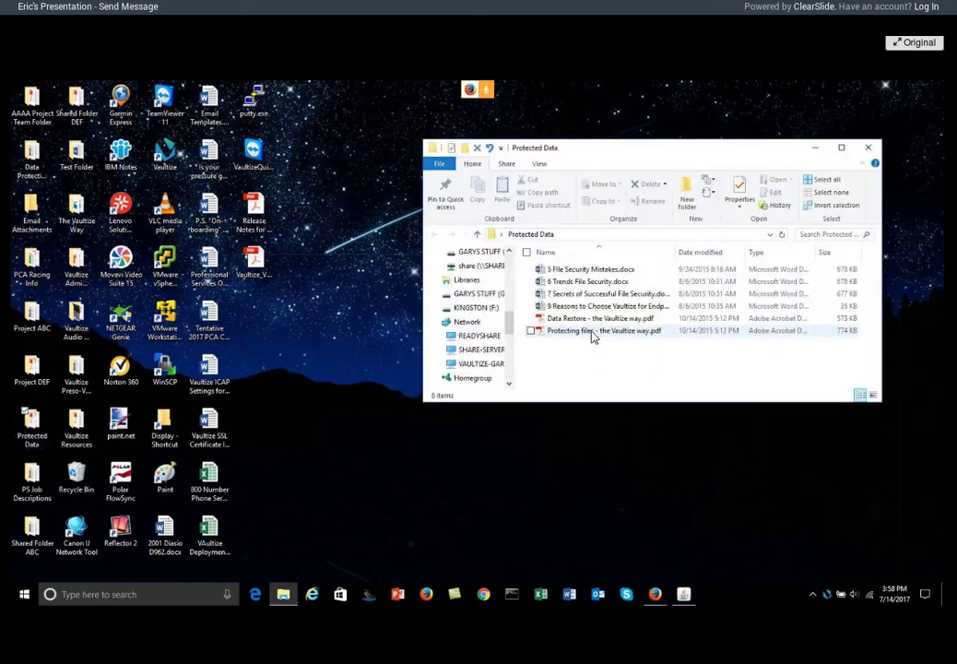
click(600, 274)
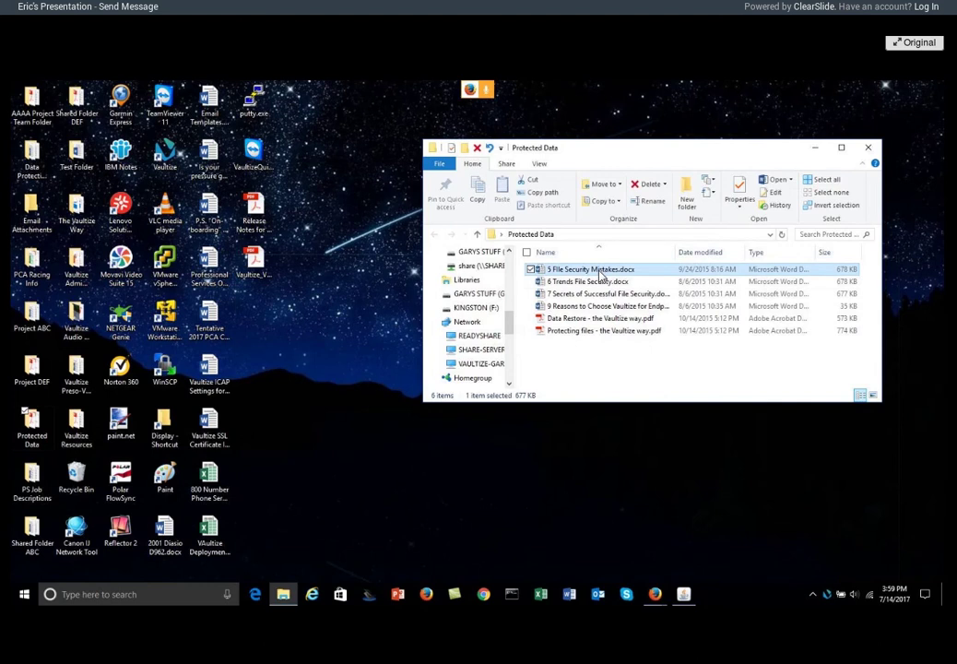
double_click(600, 274)
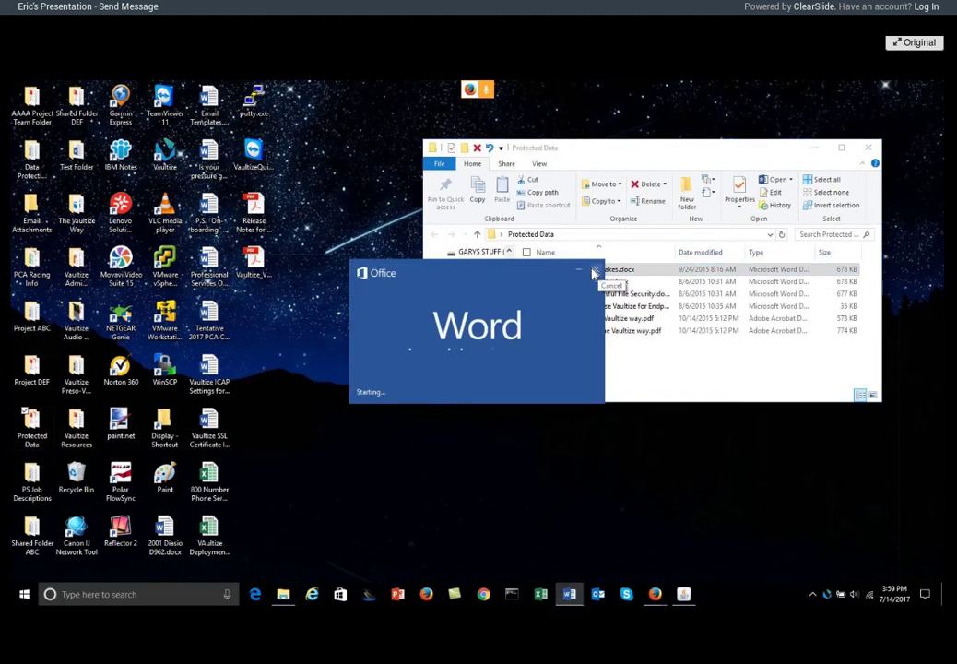
scroll(553, 435, down, 1)
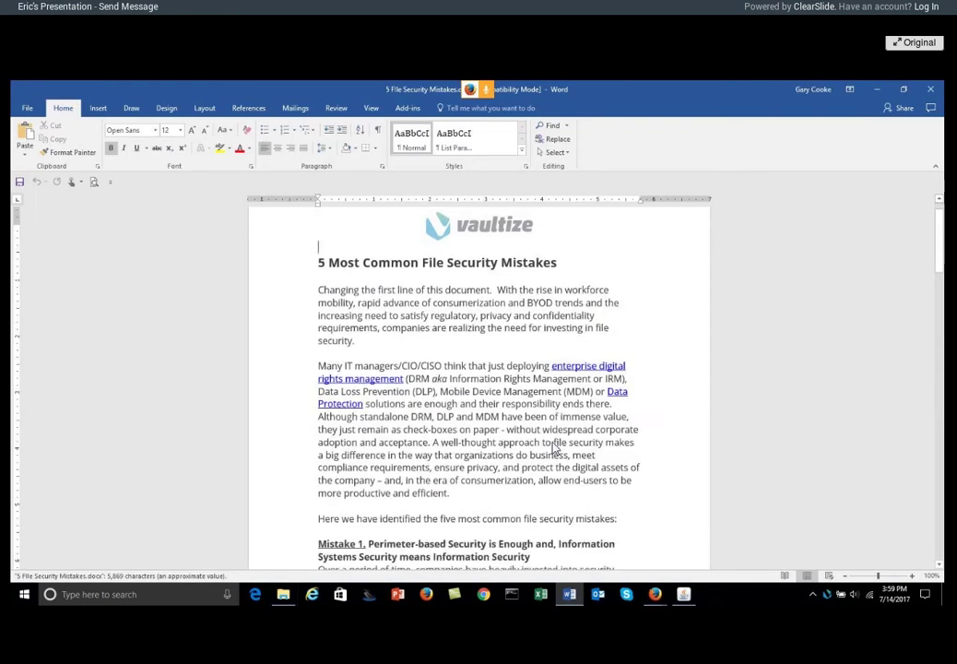
scroll(525, 427, down, 4)
scroll(521, 424, down, 5)
scroll(519, 422, down, 4)
scroll(516, 424, down, 4)
scroll(523, 357, down, 4)
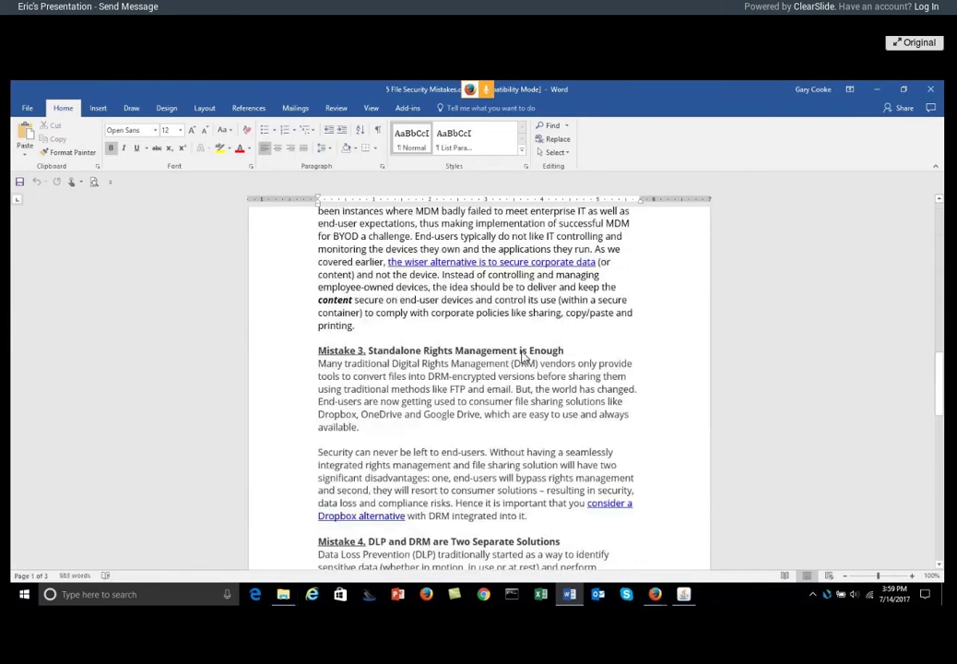
click(933, 92)
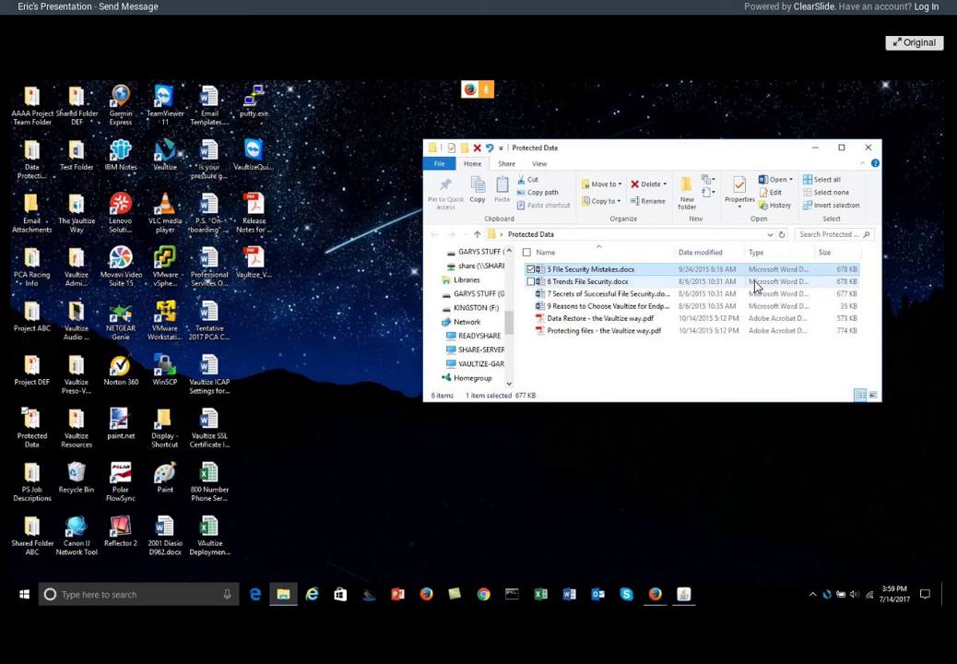
Close Protected Data, then review the Data Protection Data folder's contents and close it.
click(870, 149)
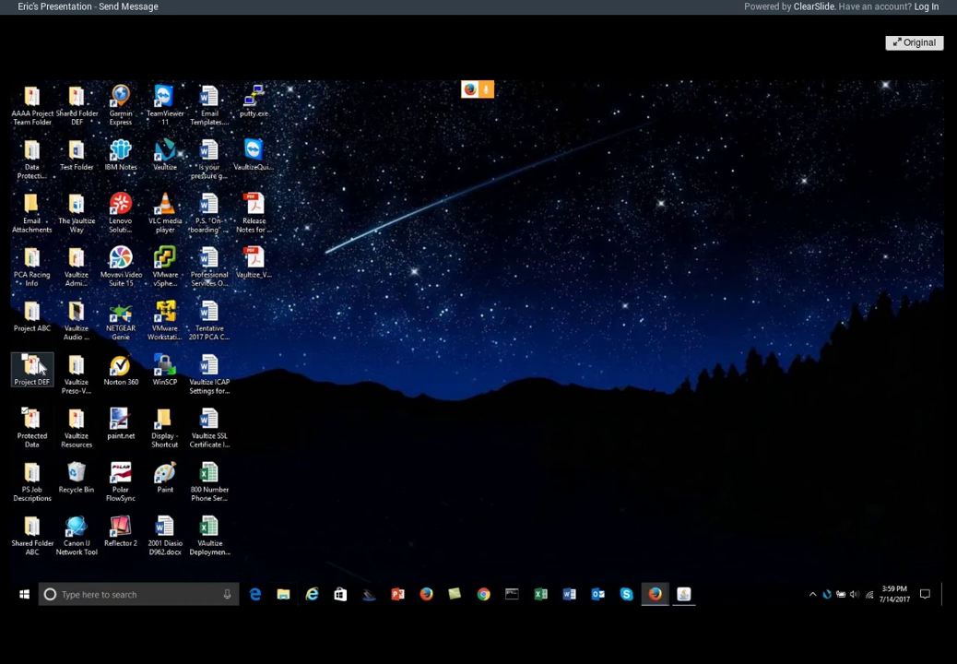
click(37, 168)
double_click(37, 168)
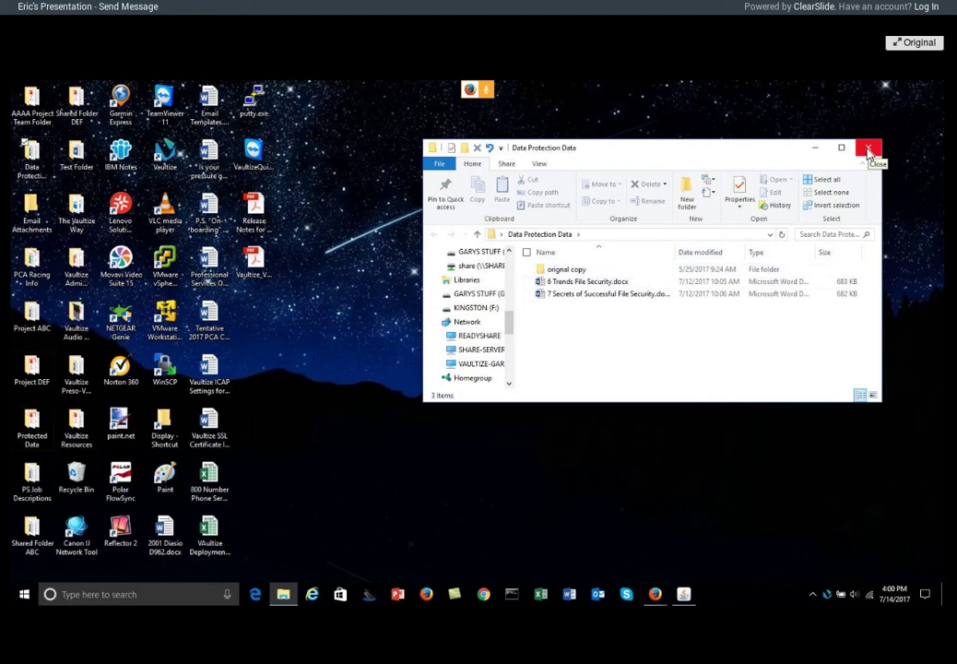
click(867, 150)
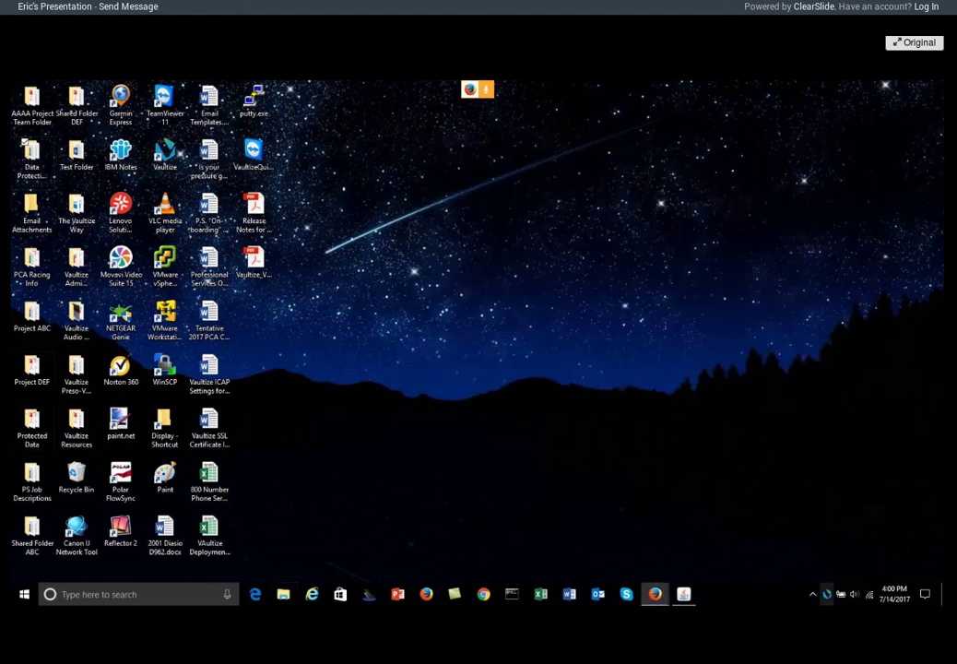
Open the four-version history of 6 Trends File Security.docx in the vault's Data Protection Data folder.
mouse_move(655, 594)
click(607, 565)
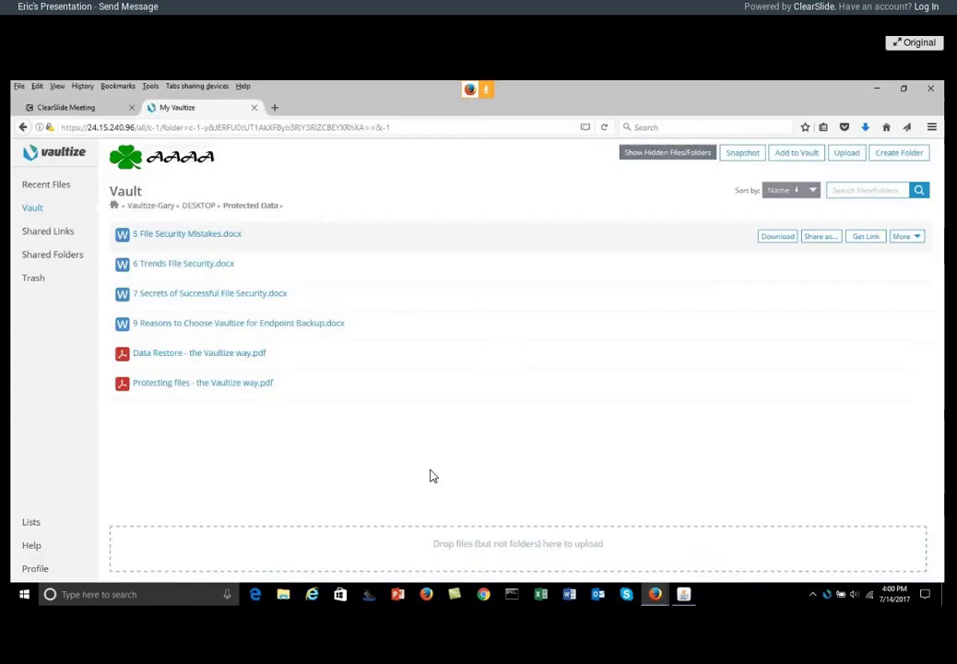
click(33, 211)
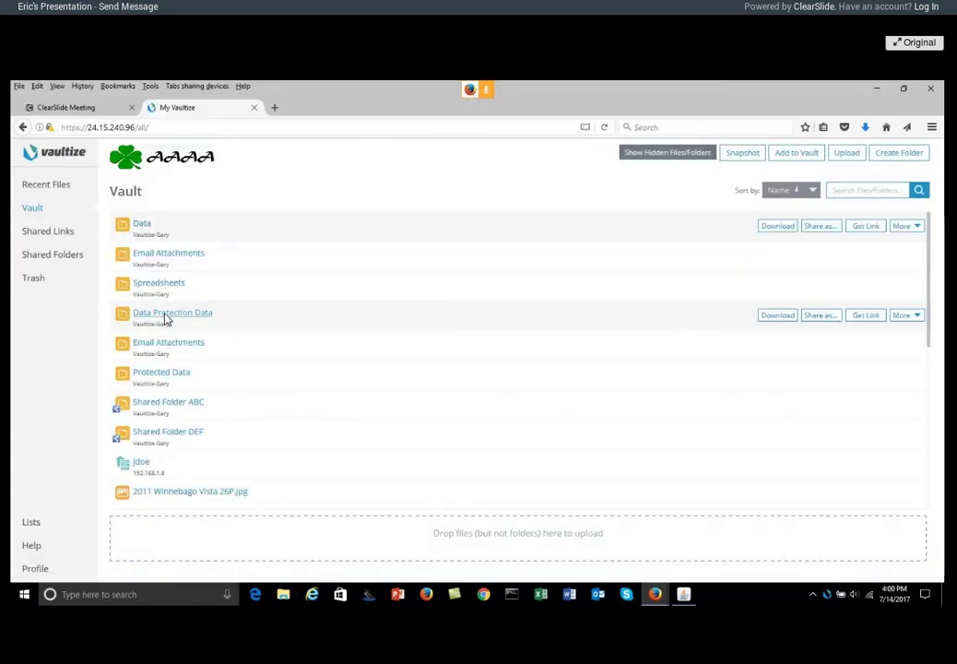
click(164, 315)
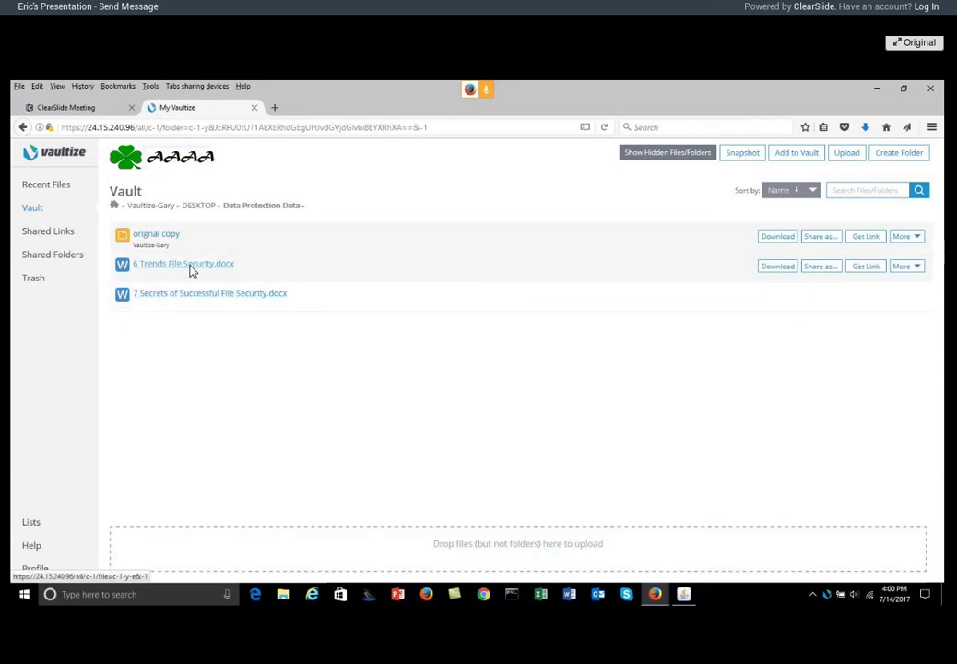
click(190, 267)
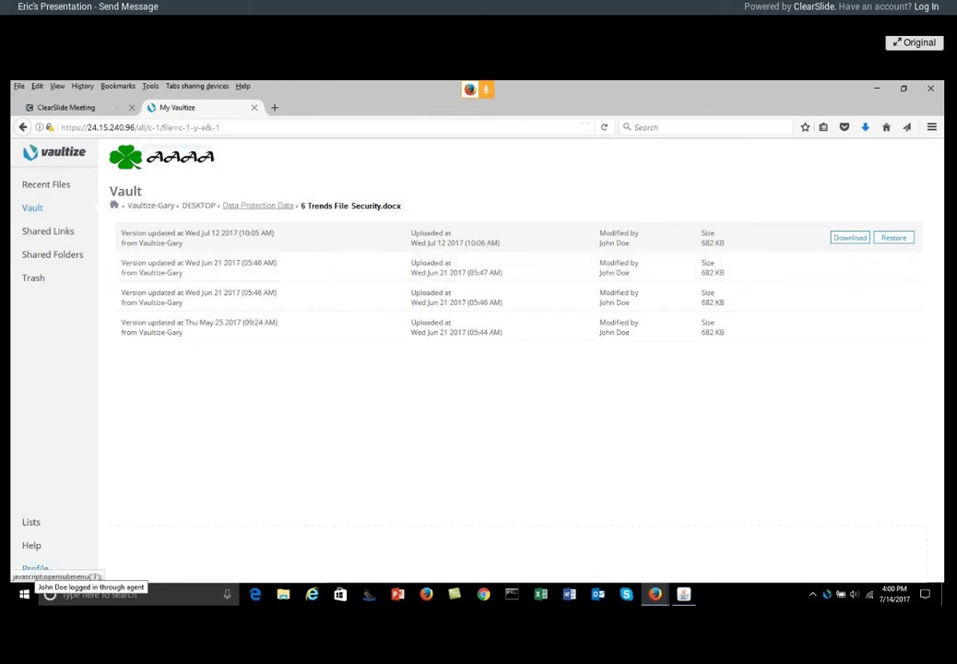
Switch to Admin, log in with the admin e-mail and password, and open Policies > Protection.
click(35, 569)
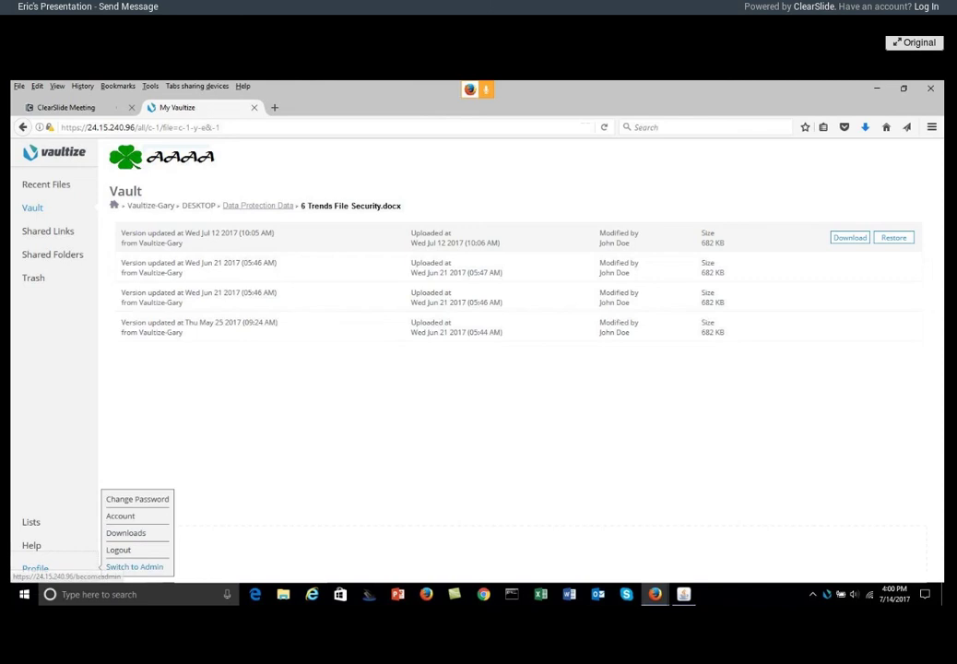
click(120, 551)
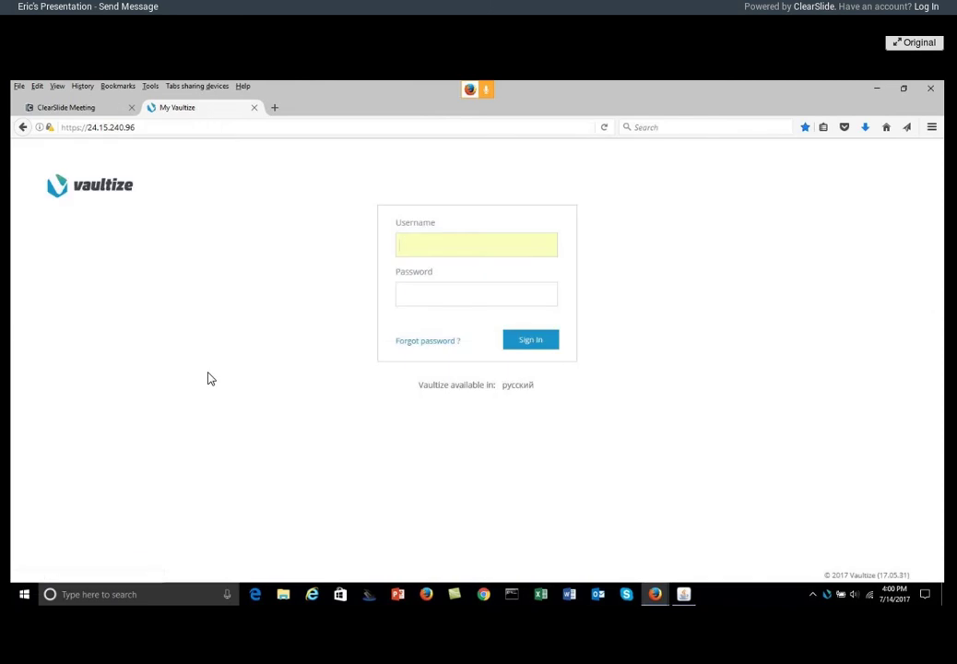
key(Tab)
text(*********)
key(Return)
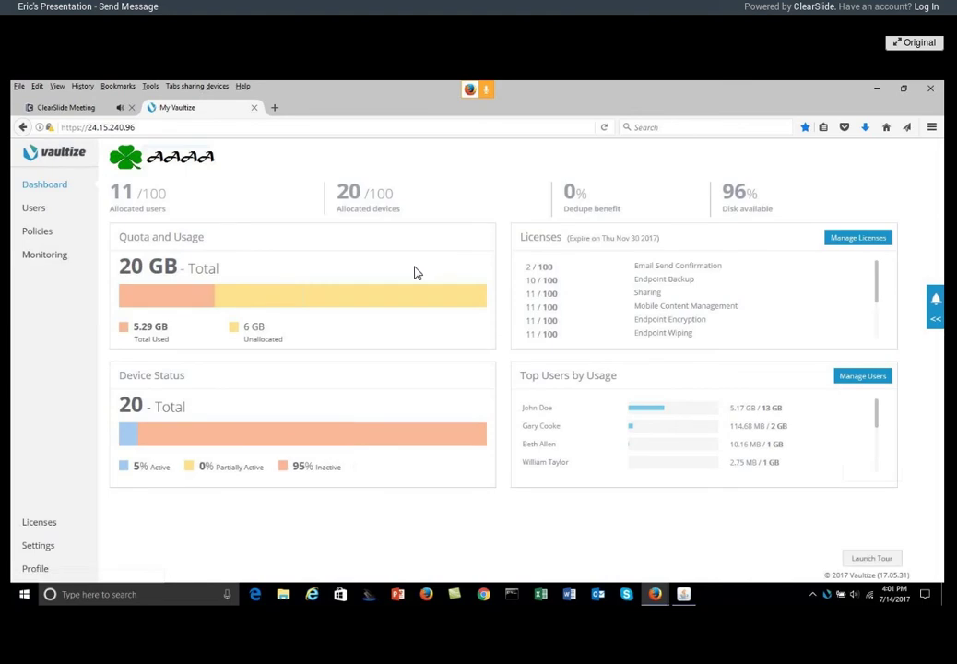
click(35, 234)
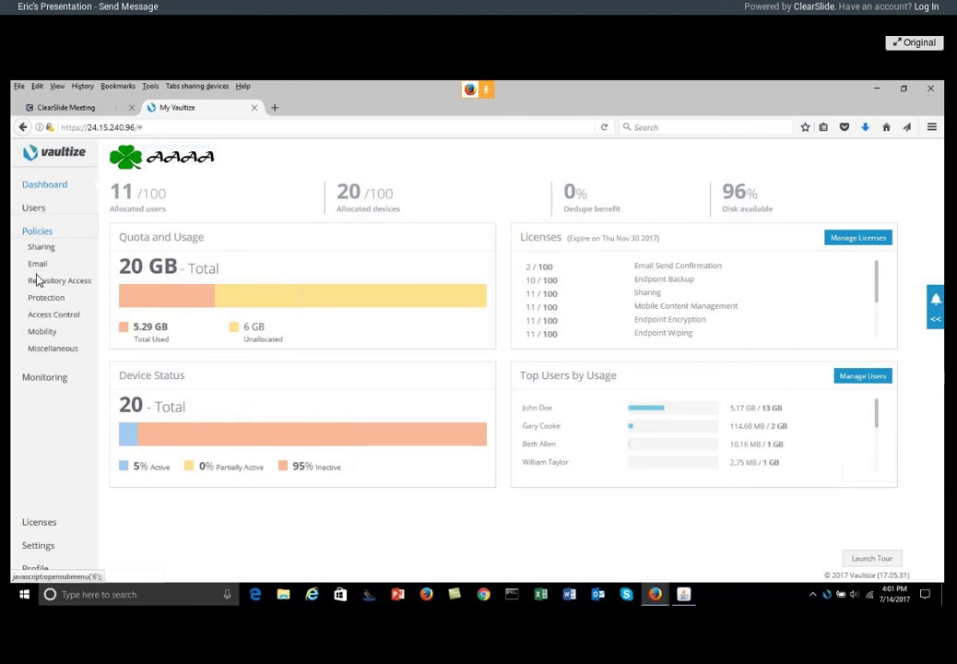
click(50, 299)
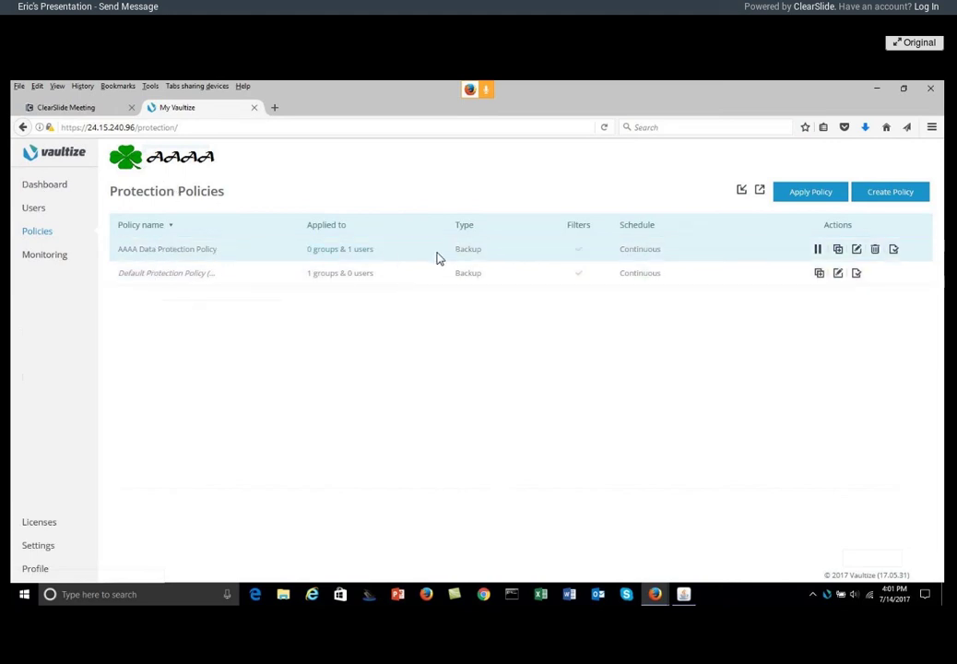
Open the AAAA Data Protection Policy in the Edit Protection Policy dialog.
click(855, 250)
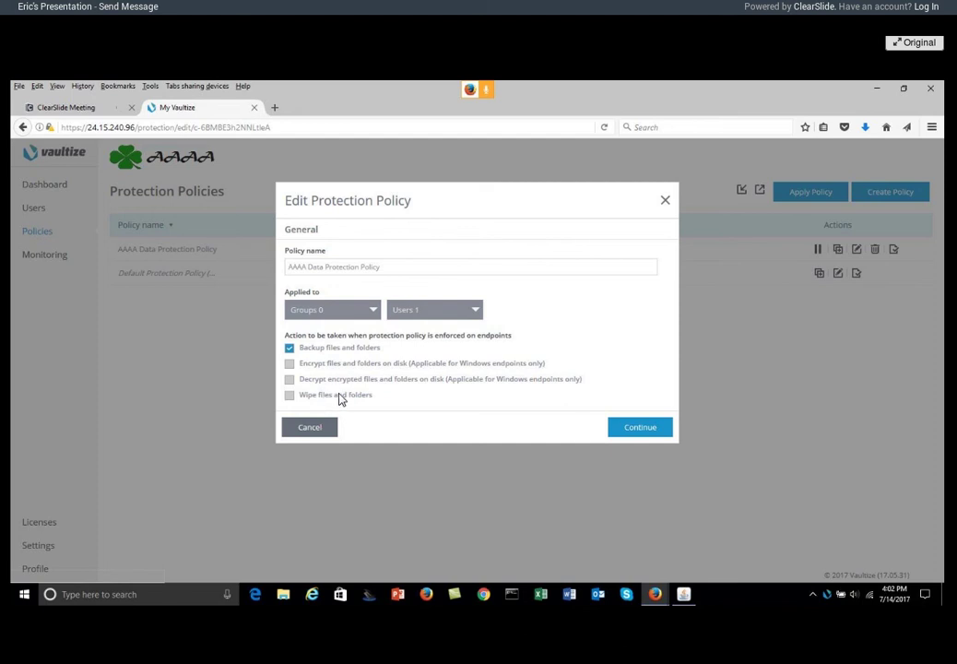
Leave the Desktop / Laptop source unticked so the policy has no include or exclude sources.
click(634, 428)
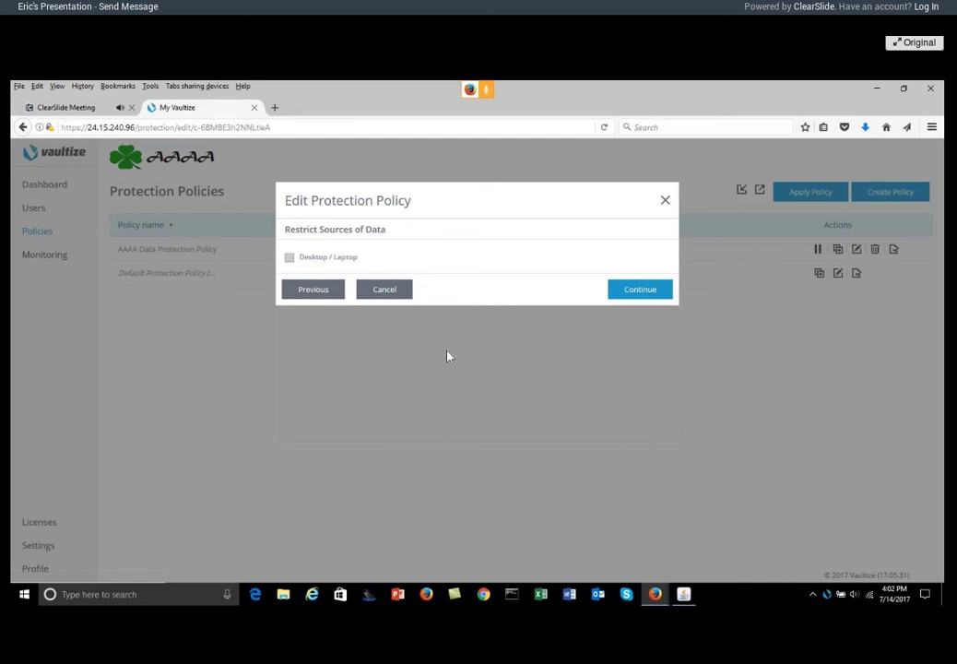
click(290, 260)
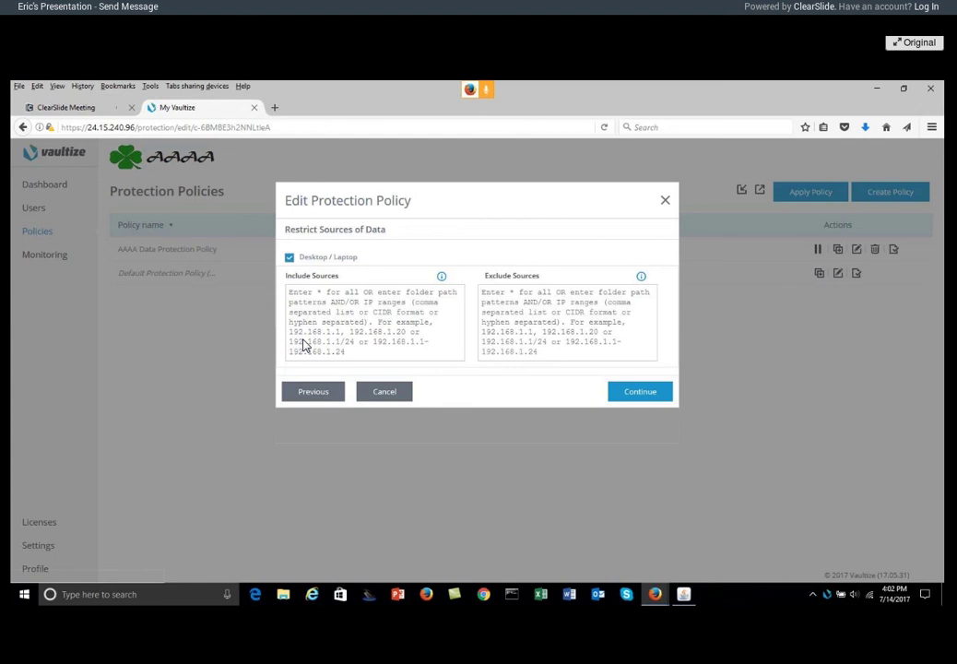
click(290, 259)
click(637, 292)
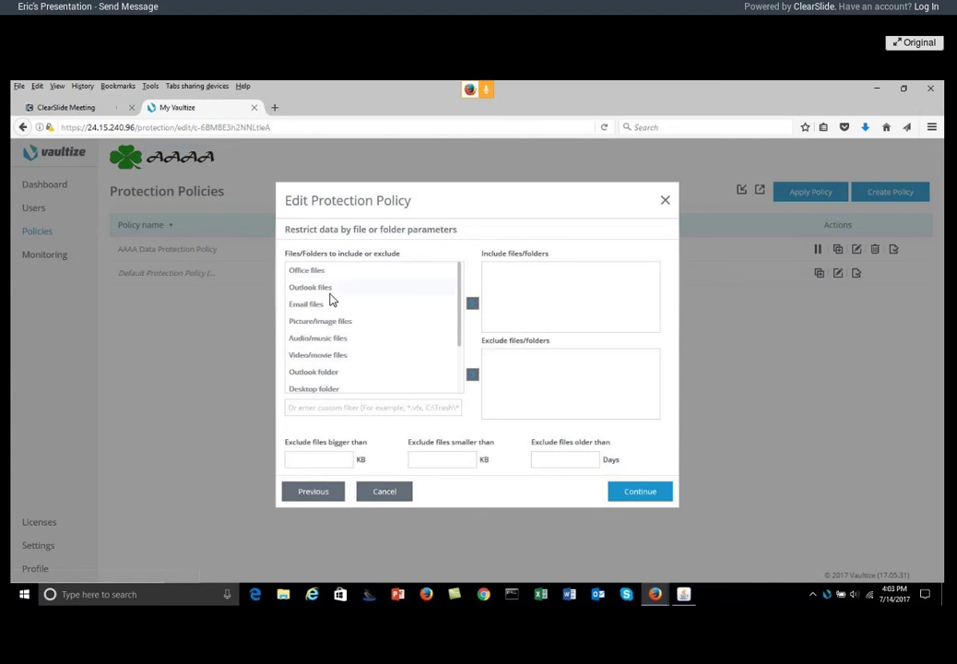
Review the Files/Folders filter categories, leave every filter empty and advance to Schedule and Retention.
scroll(330, 300, down, 2)
scroll(332, 297, up, 2)
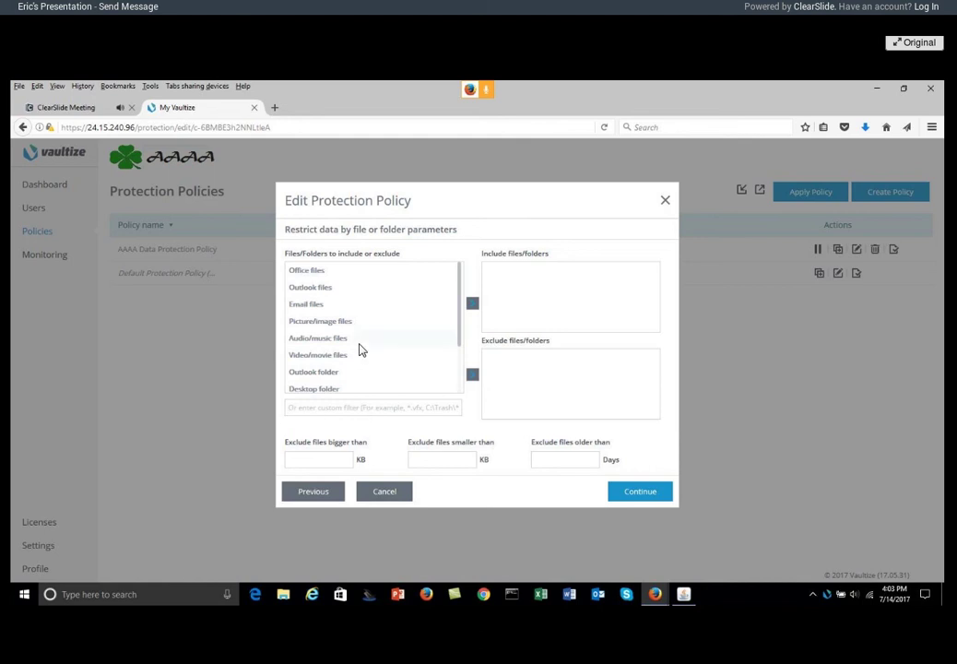
scroll(359, 349, down, 2)
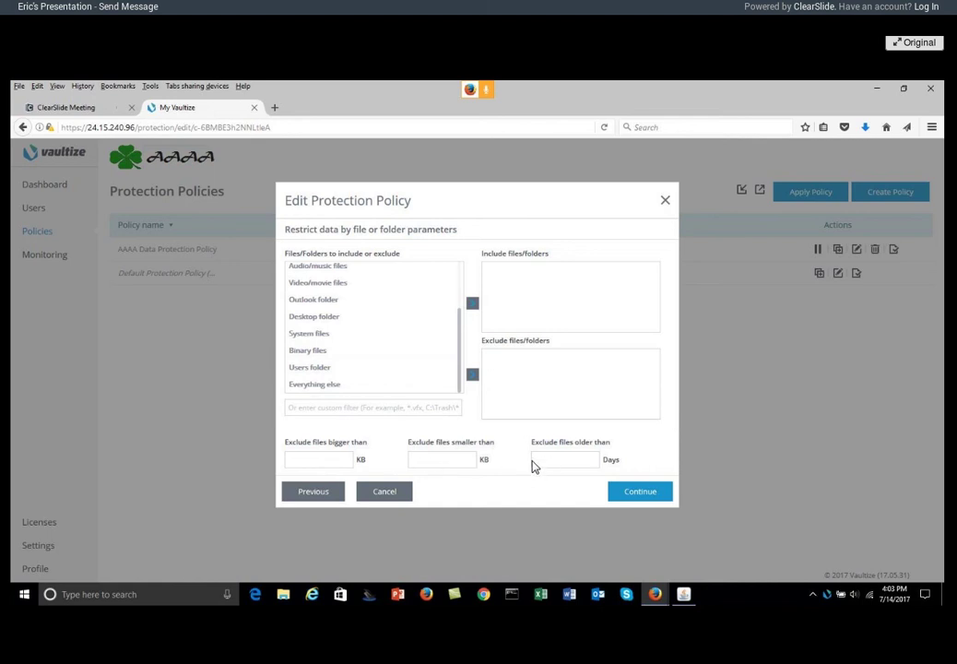
click(645, 495)
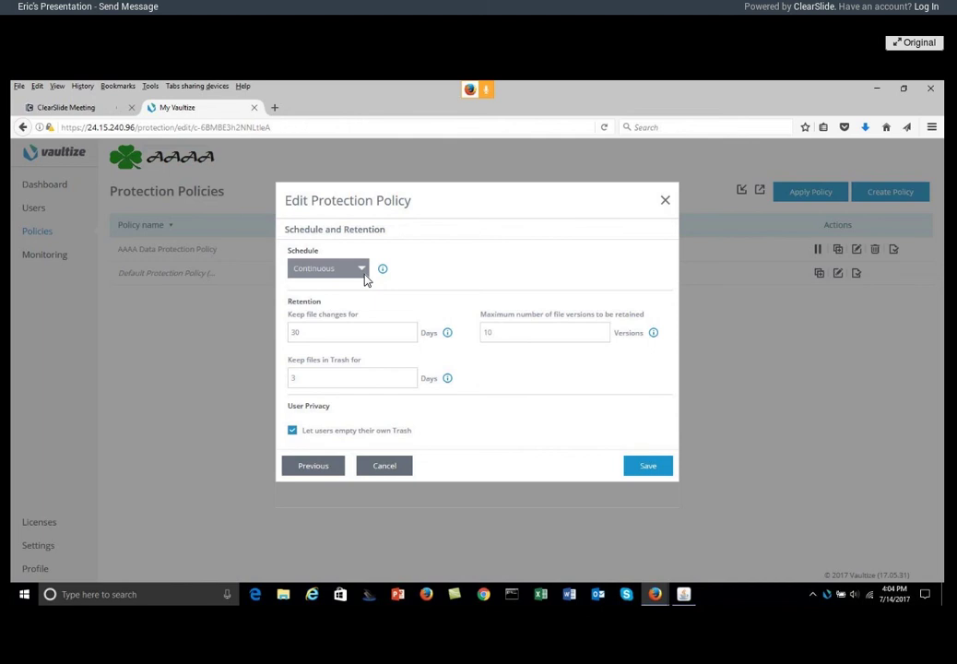
Change the backup schedule from continuous to Days of Week with Wednesday selected.
click(361, 270)
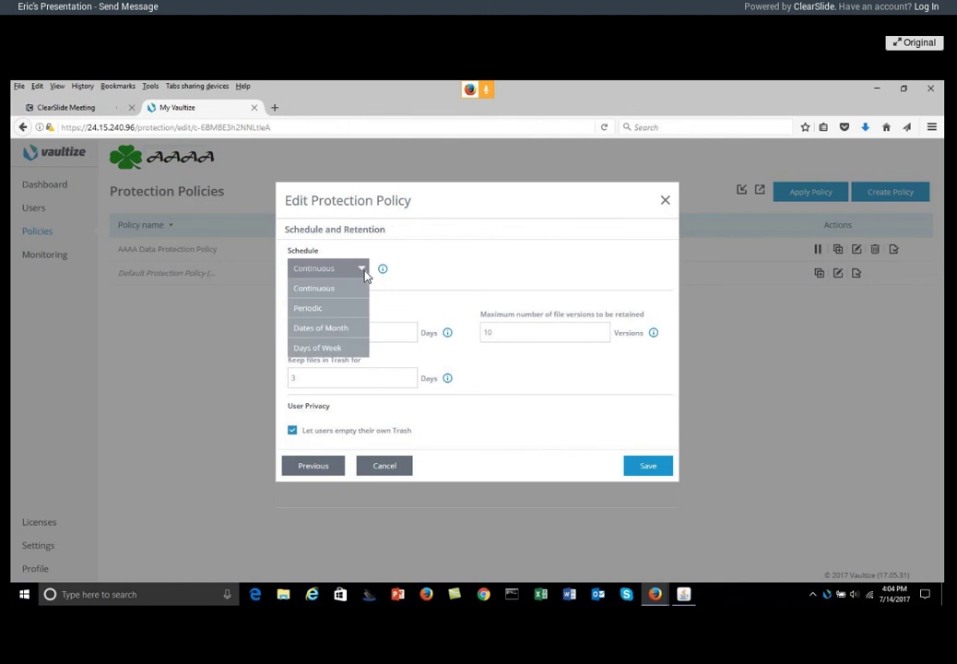
click(338, 309)
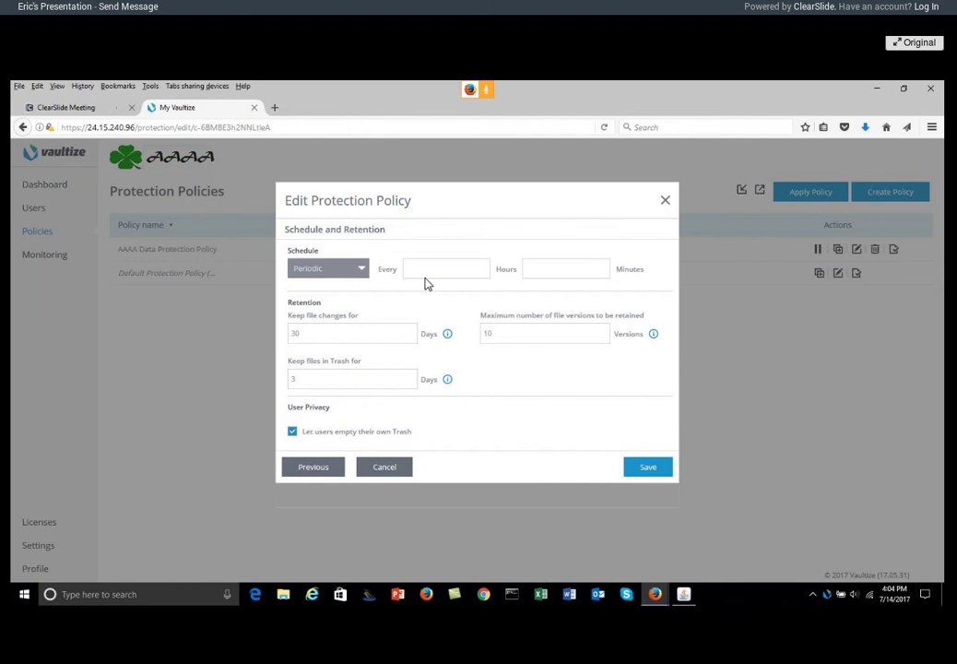
click(361, 268)
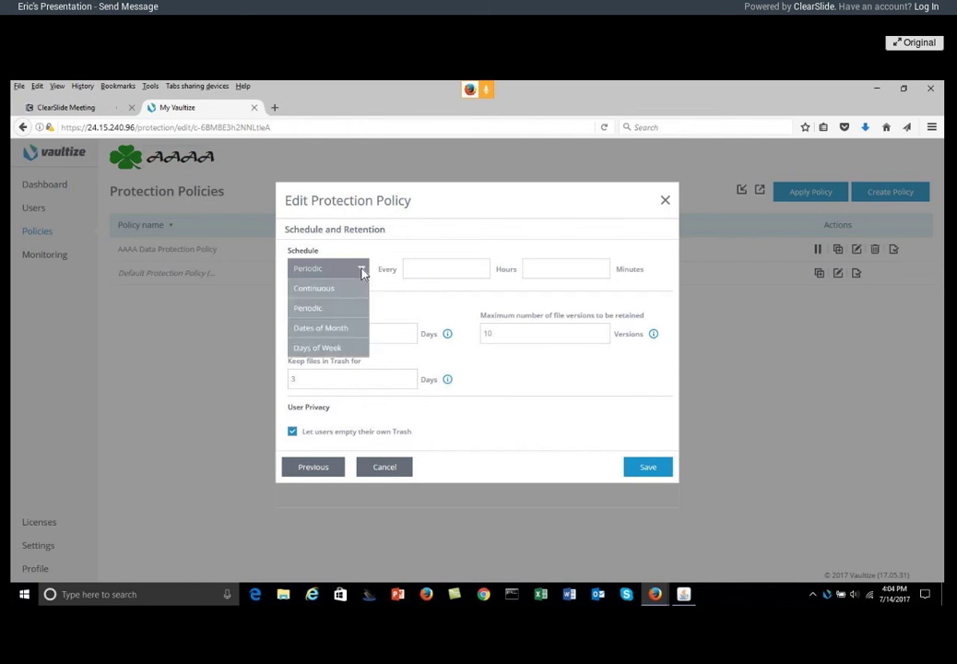
click(336, 347)
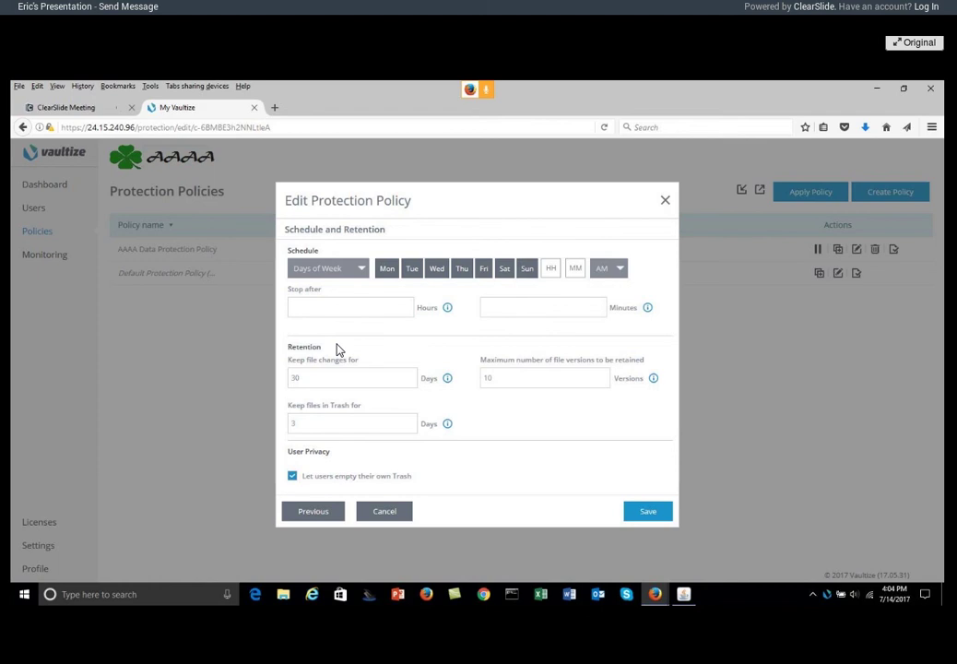
click(435, 269)
Set Maximum versions to 10 and select the Keep files in Trash days field.
click(481, 376)
text(10)
click(292, 425)
Re-enter 3 as the Trash retention days and close the AAAA policy editor.
key(BackSpace)
text(3)
click(385, 514)
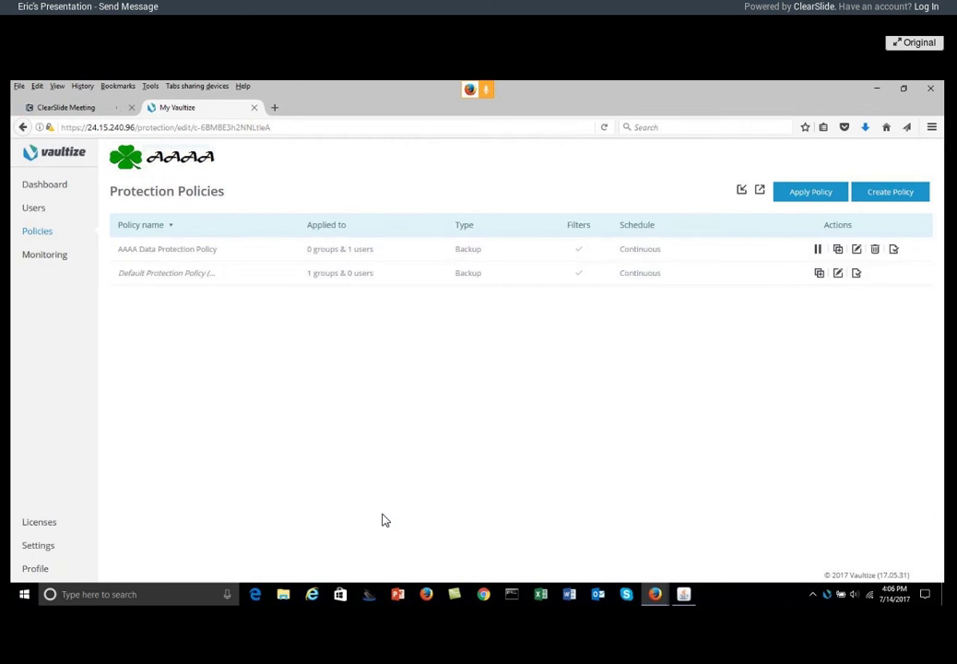